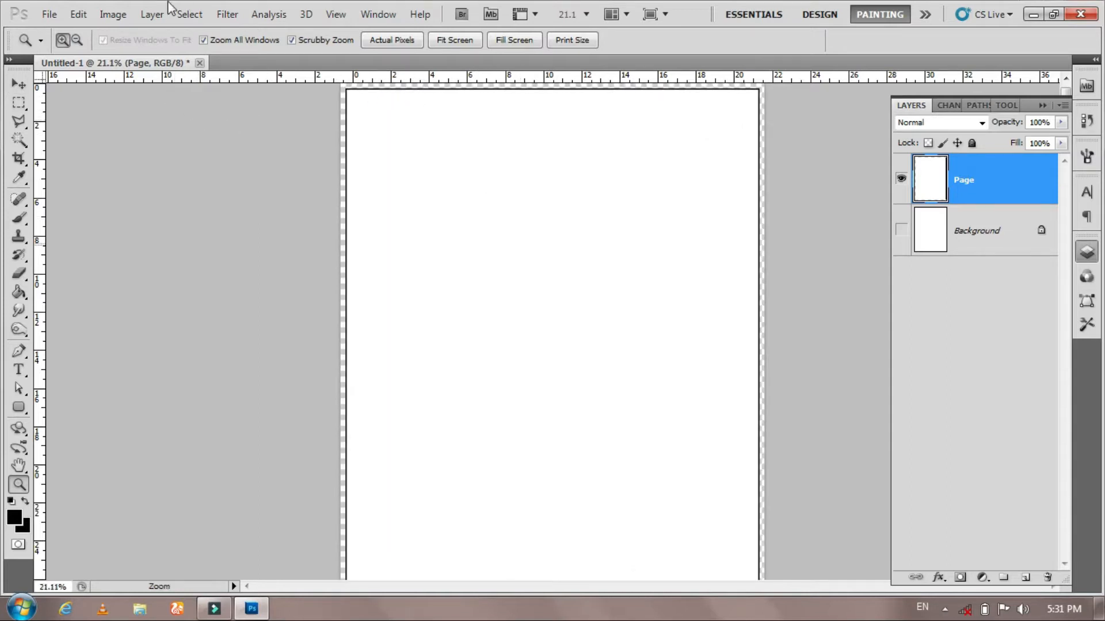
# - Rotate the canvas 90° clockwise
pyautogui.click(112, 14)
pyautogui.moveTo(190, 161)
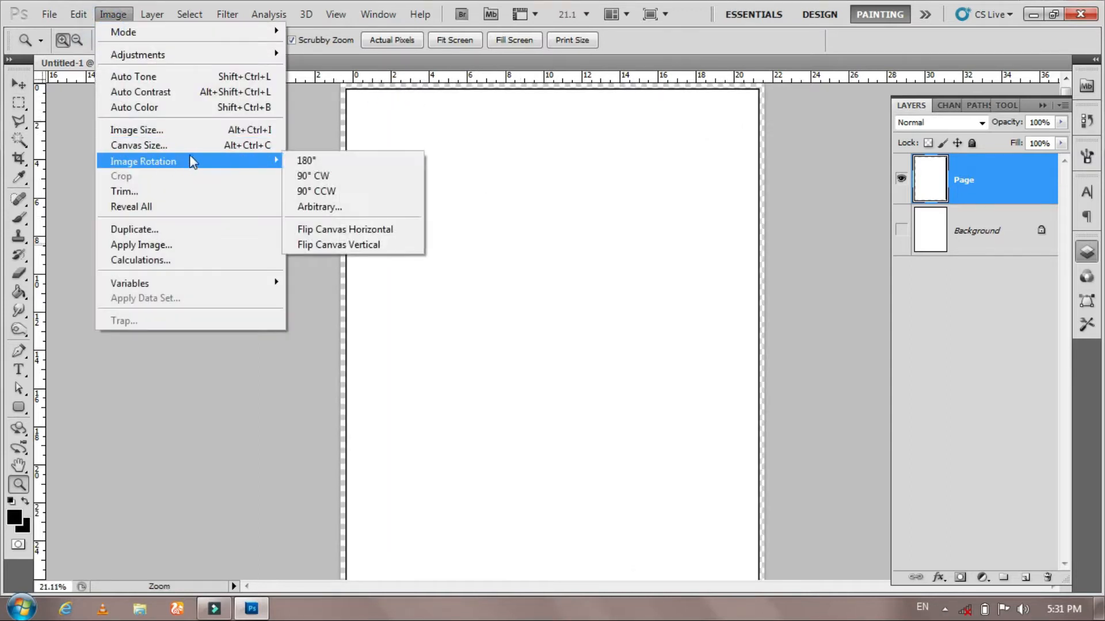
pyautogui.click(345, 176)
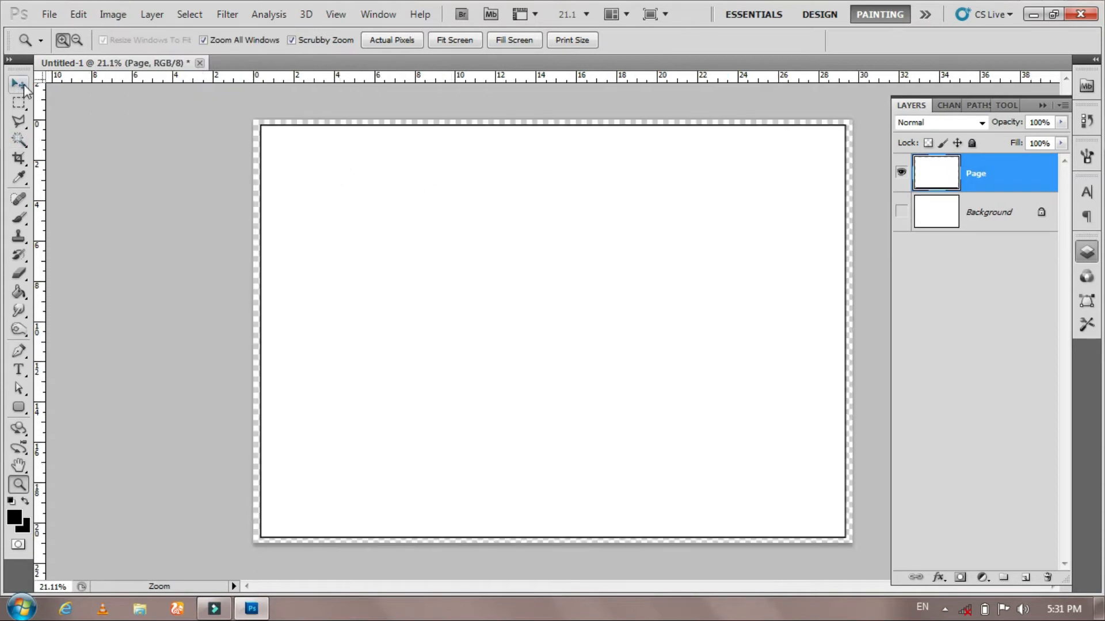
# - Warp the Page layer, pulling its top-right corner down and inward into a curled-page shape, and commit the warp
pyautogui.click(19, 86)
pyautogui.click(901, 172)
pyautogui.click(901, 172)
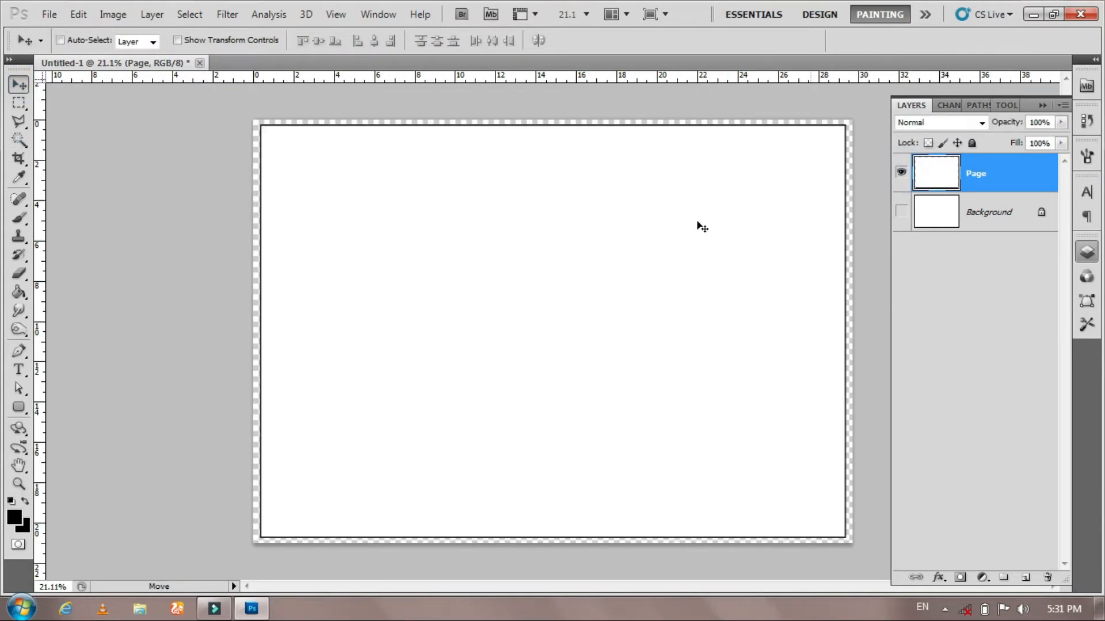
pyautogui.hotkey('ctrl', 't')
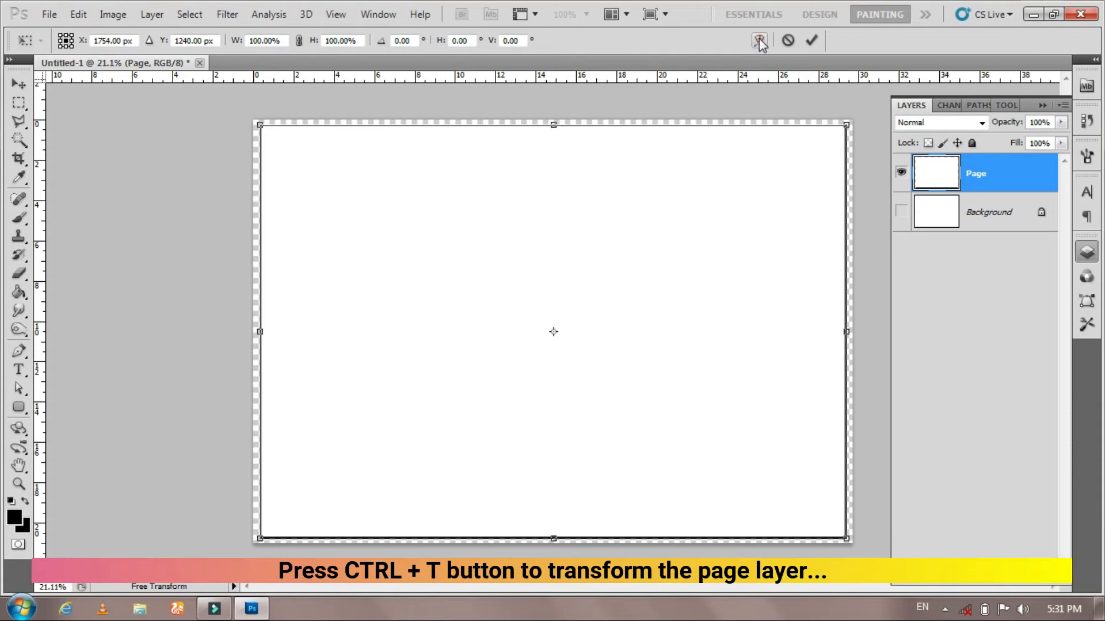
pyautogui.click(758, 40)
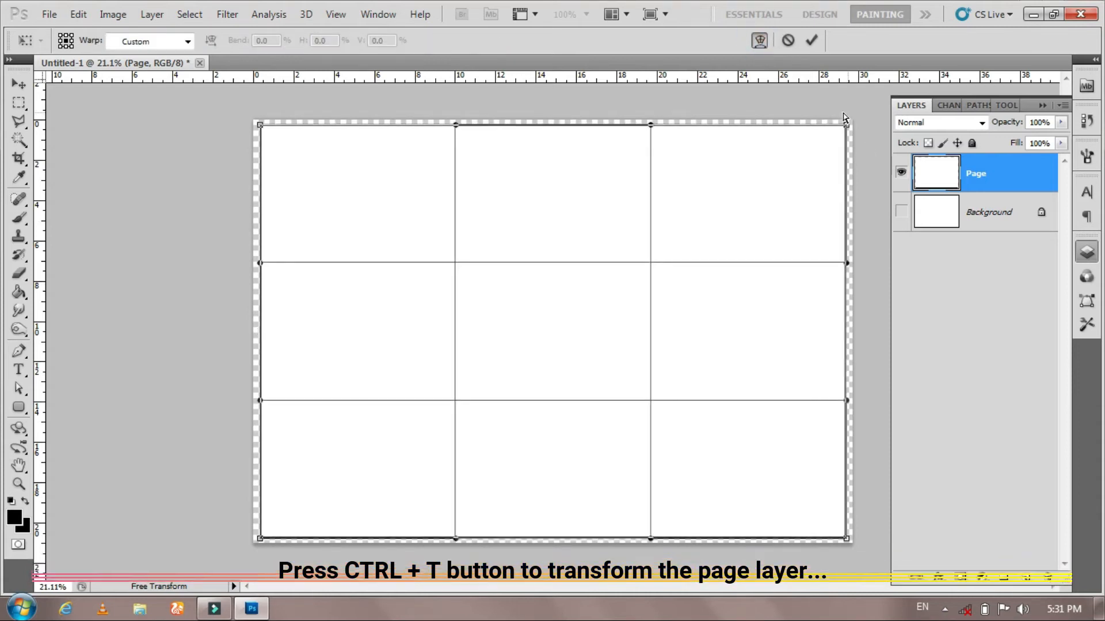
pyautogui.moveTo(847, 126); pyautogui.dragTo(791, 170)
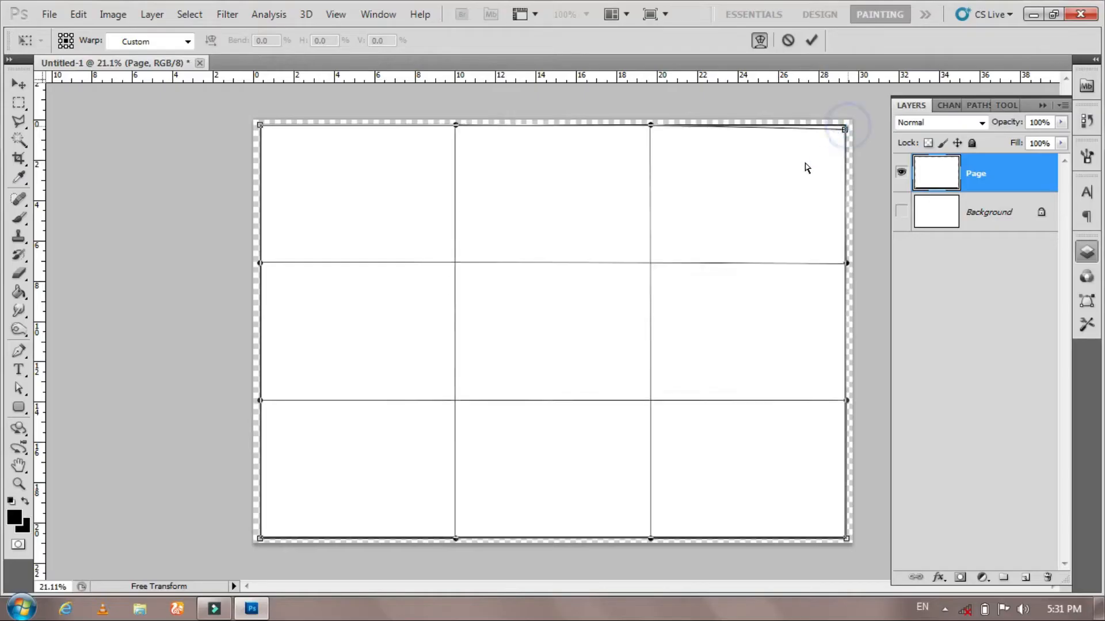
pyautogui.moveTo(804, 167); pyautogui.dragTo(516, 407)
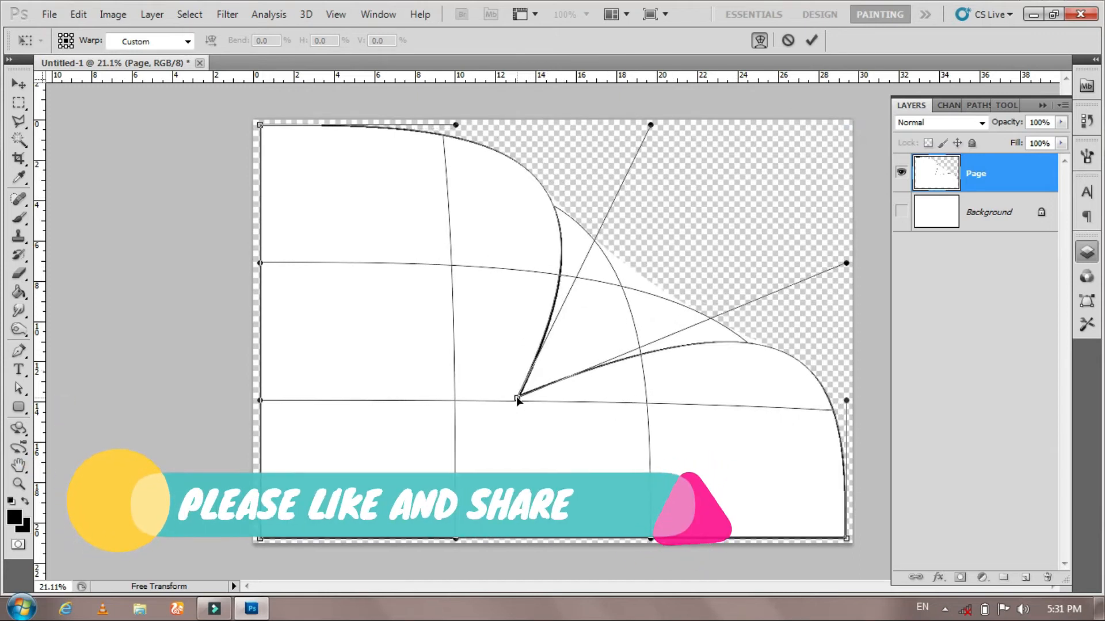
pyautogui.moveTo(852, 271); pyautogui.dragTo(859, 387)
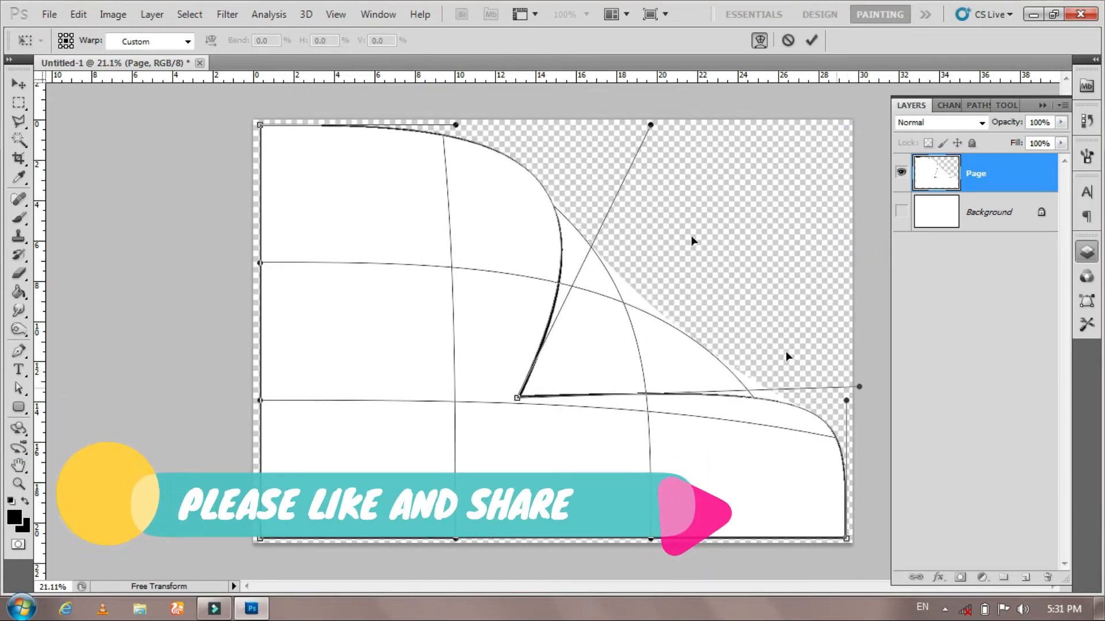
pyautogui.click(649, 124)
pyautogui.moveTo(604, 107); pyautogui.dragTo(578, 83)
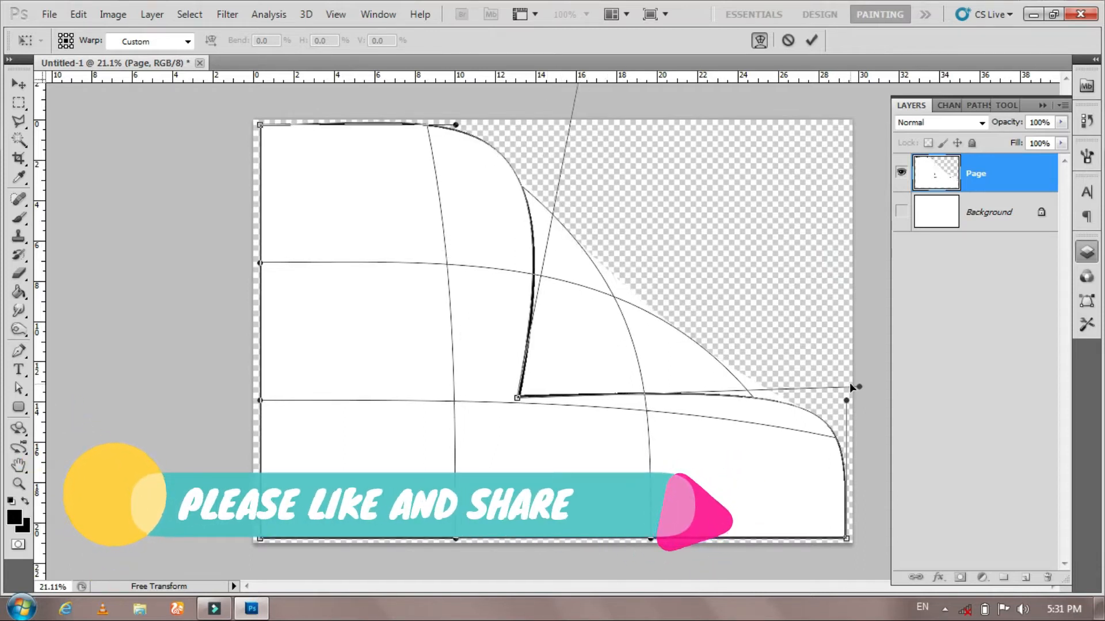
pyautogui.click(812, 40)
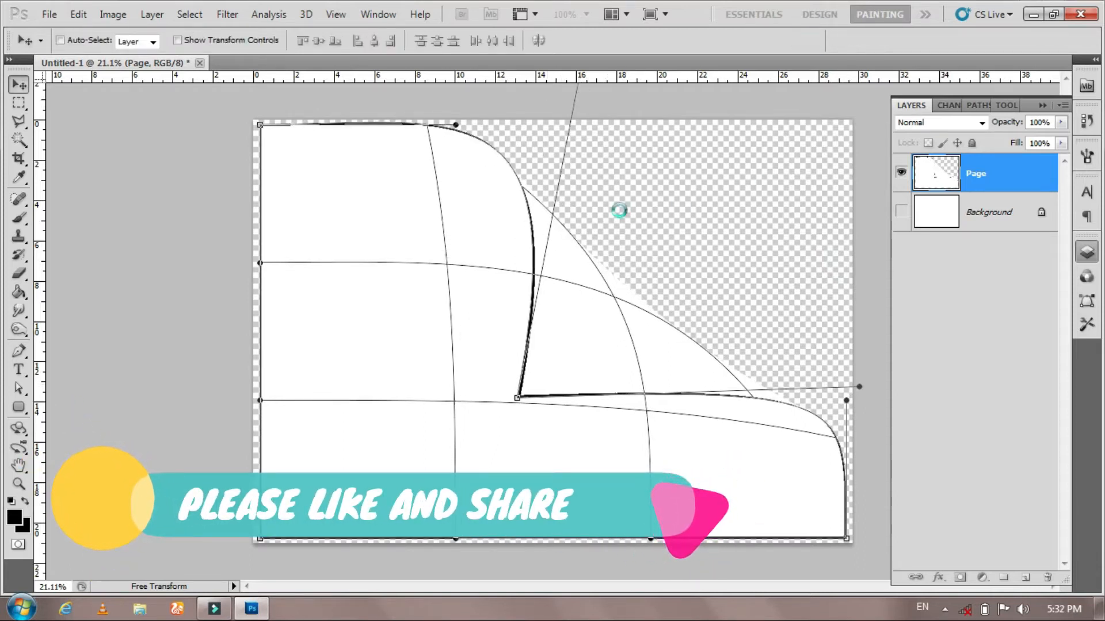
# - Make the Background layer visible and select it
pyautogui.click(901, 172)
pyautogui.click(901, 172)
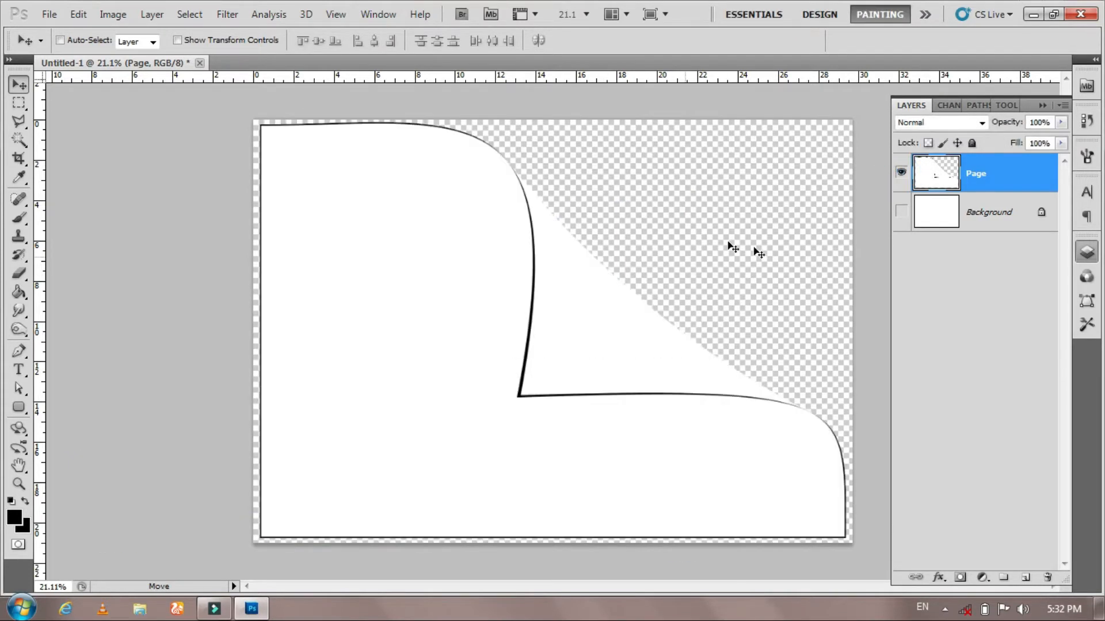
pyautogui.click(901, 213)
pyautogui.click(971, 217)
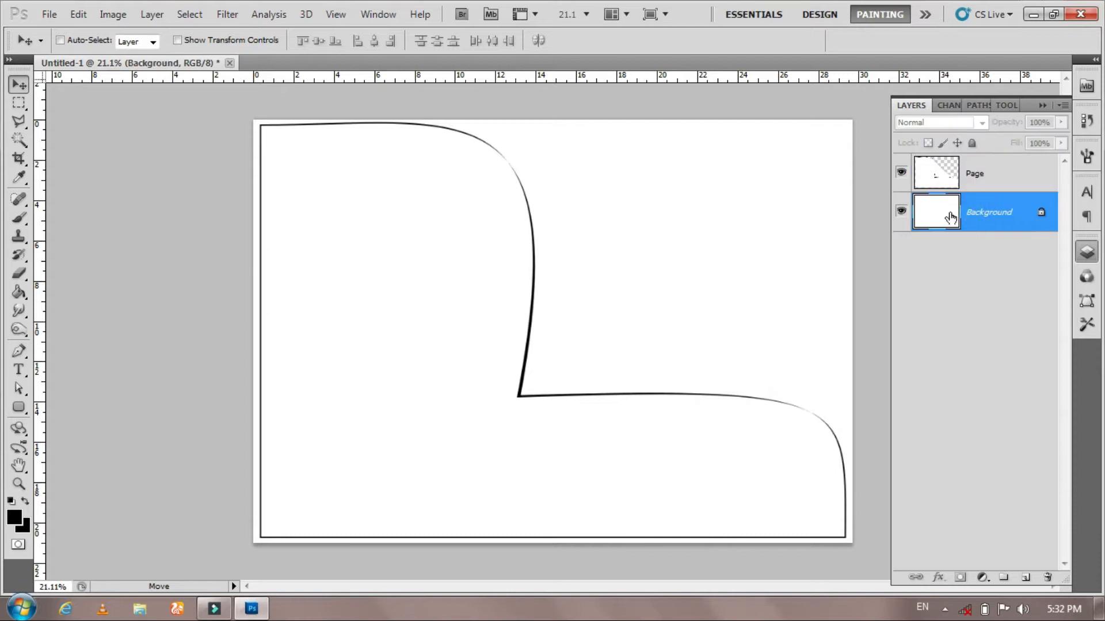
# - Colorize the Background layer light blue with Hue/Saturation
pyautogui.click(113, 14)
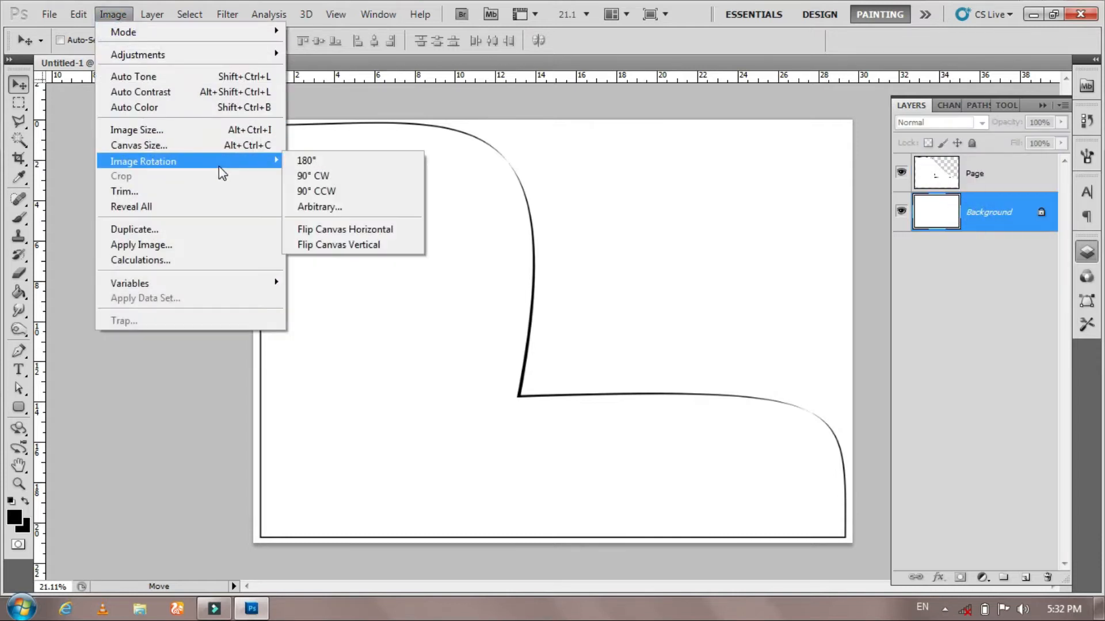
pyautogui.moveTo(262, 57)
pyautogui.click(389, 138)
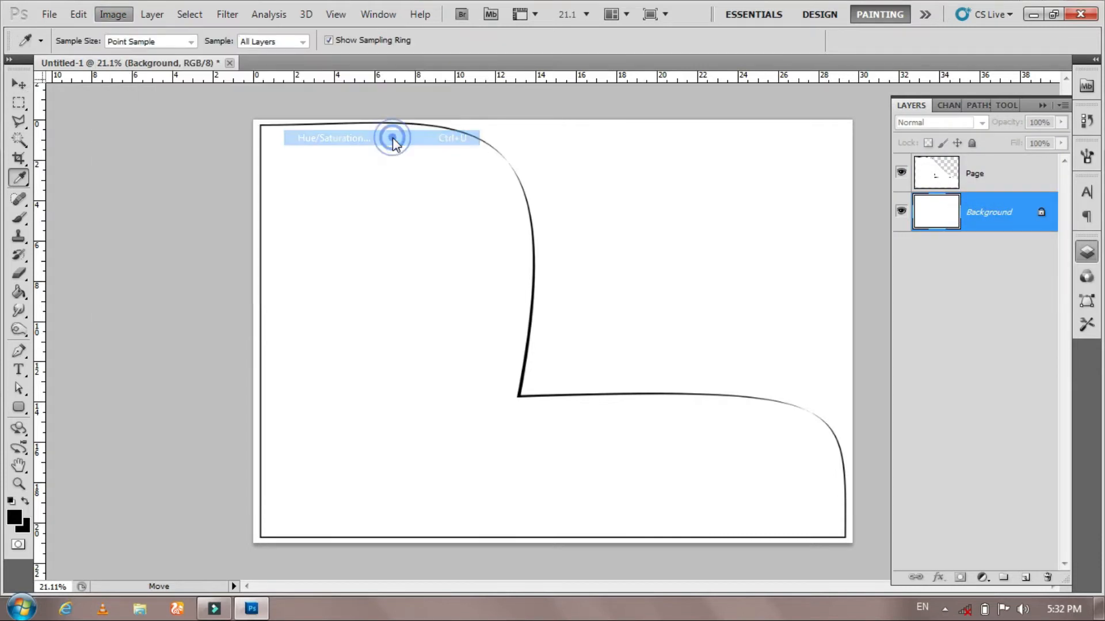
pyautogui.click(343, 453)
pyautogui.moveTo(203, 430); pyautogui.dragTo(192, 429)
pyautogui.moveTo(120, 335); pyautogui.dragTo(222, 336)
pyautogui.moveTo(162, 382); pyautogui.dragTo(285, 382)
pyautogui.click(362, 255)
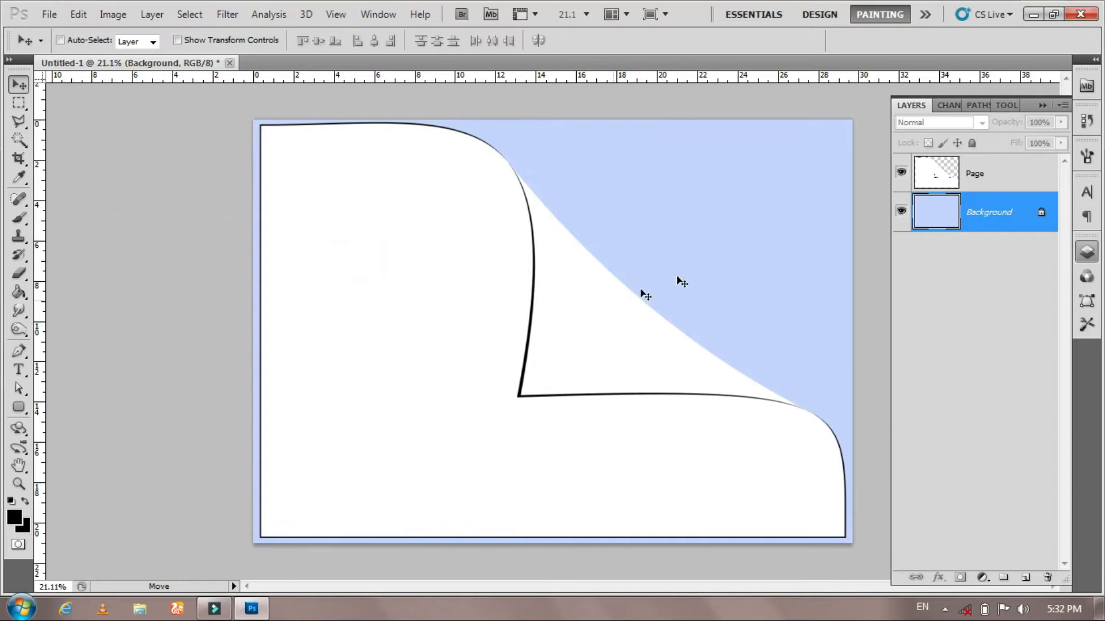
# - Select the Page layer and trace a polygonal lasso selection around the curled-back flap
pyautogui.click(937, 173)
pyautogui.press('z')
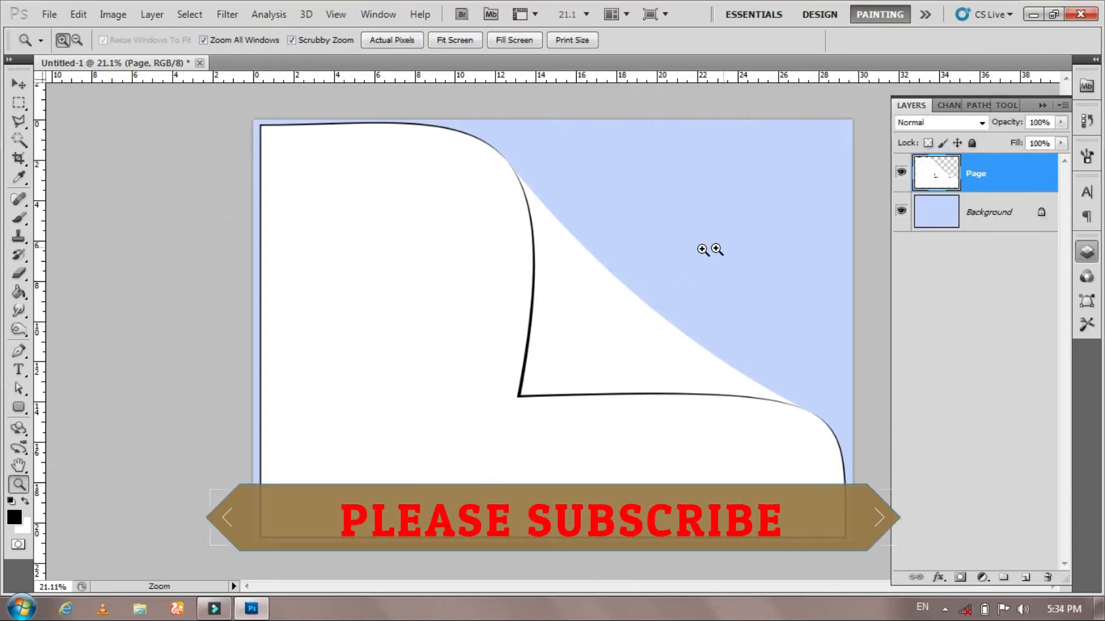
pyautogui.moveTo(649, 263)
pyautogui.mouseDown()
pyautogui.moveTo(682, 292)
pyautogui.moveTo(663, 273)
pyautogui.mouseUp()
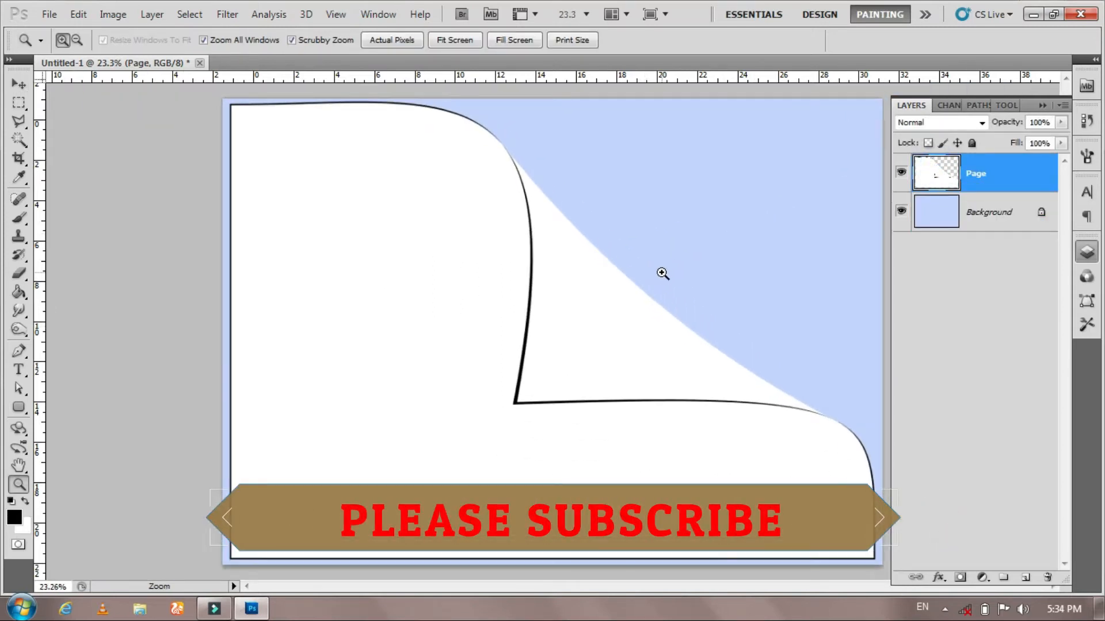
pyautogui.press('l')
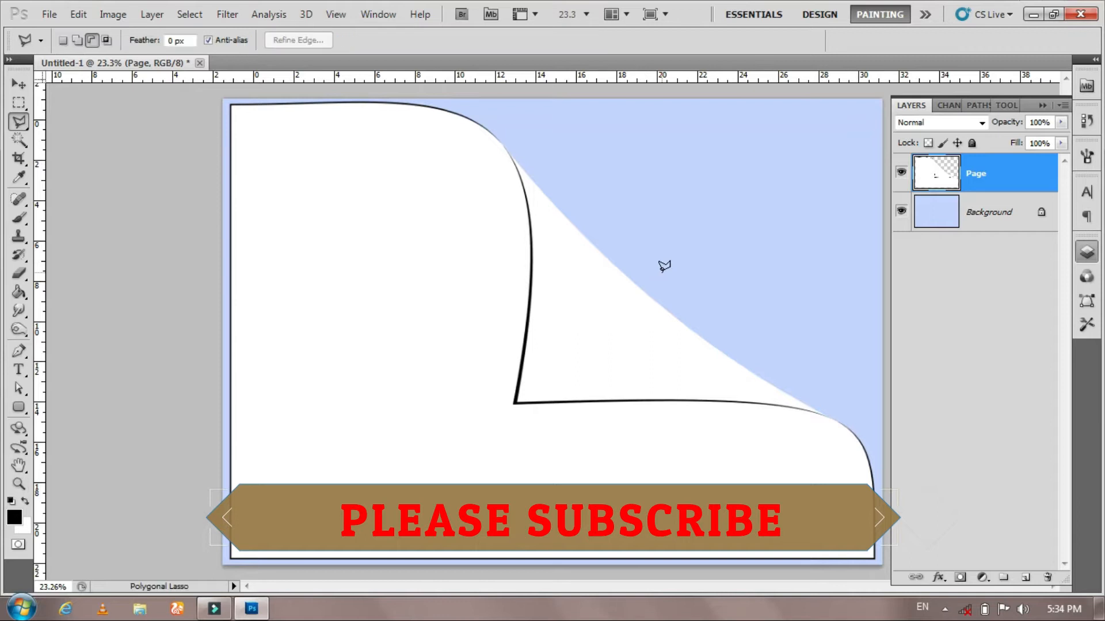
pyautogui.click(822, 412)
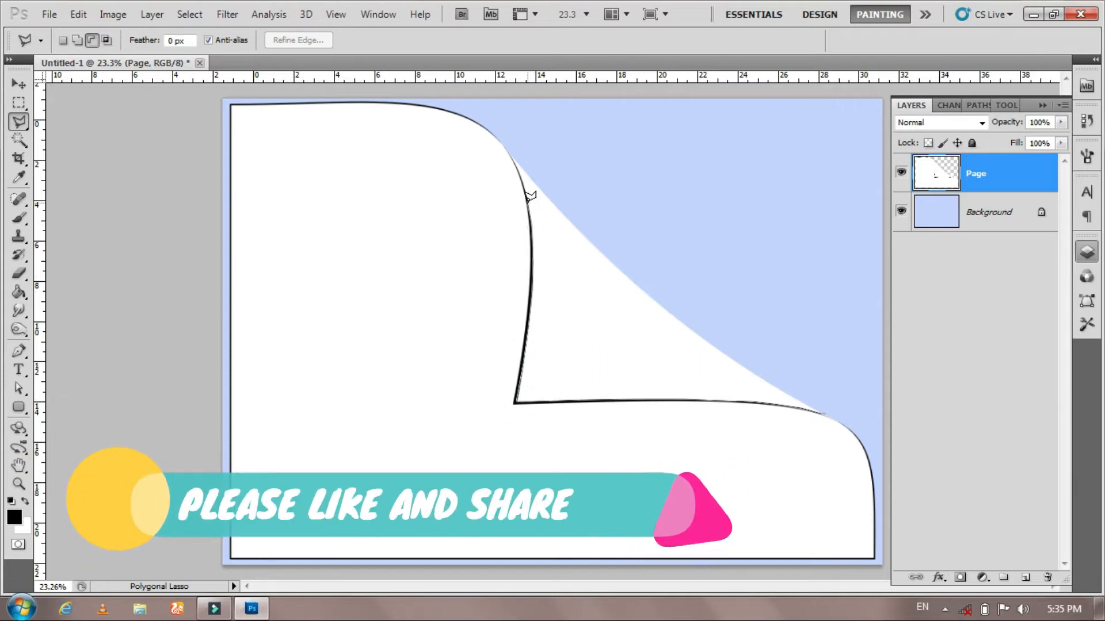
pyautogui.click(521, 169)
pyautogui.click(596, 248)
pyautogui.click(676, 317)
pyautogui.click(788, 396)
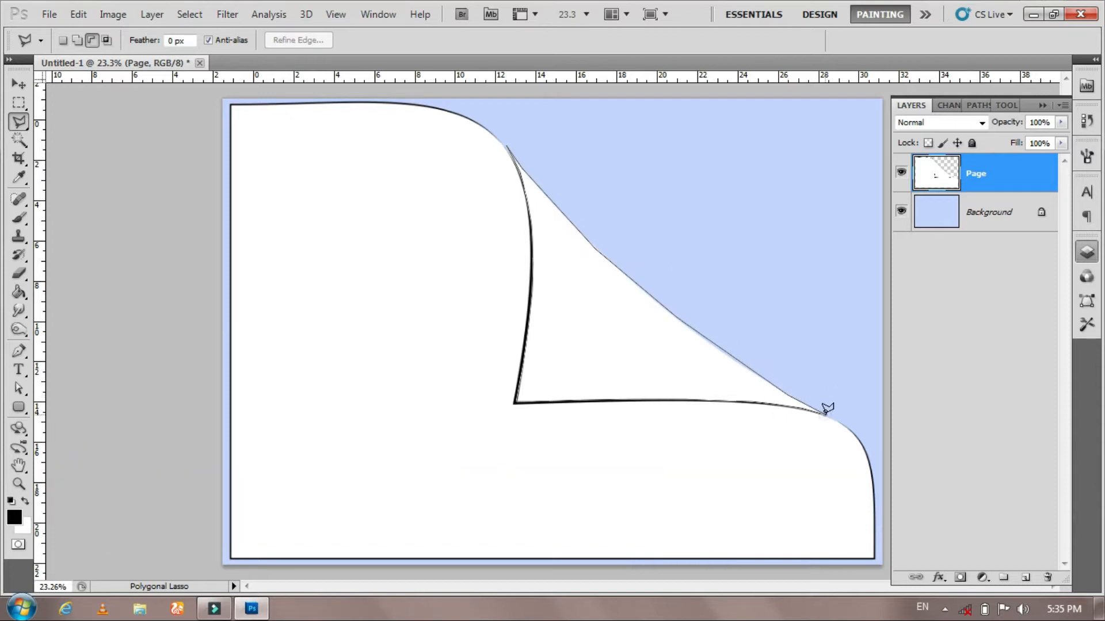
pyautogui.doubleClick(827, 409)
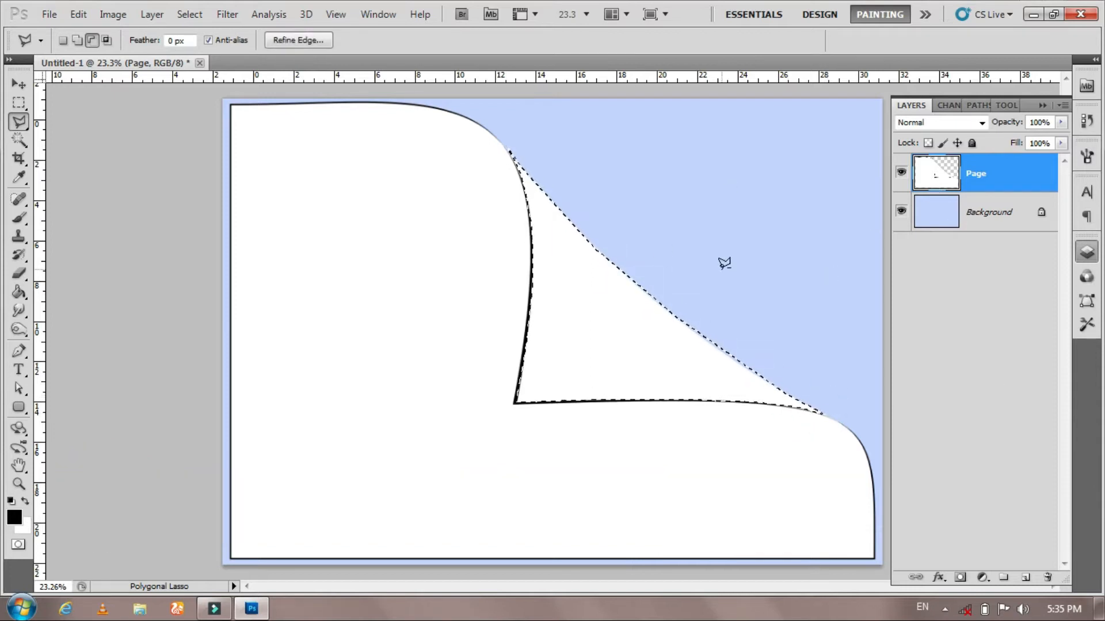
# - Copy the flap selection onto a new layer, Layer 1
pyautogui.hotkey('ctrl', 'j')
pyautogui.click(901, 211)
pyautogui.click(901, 211)
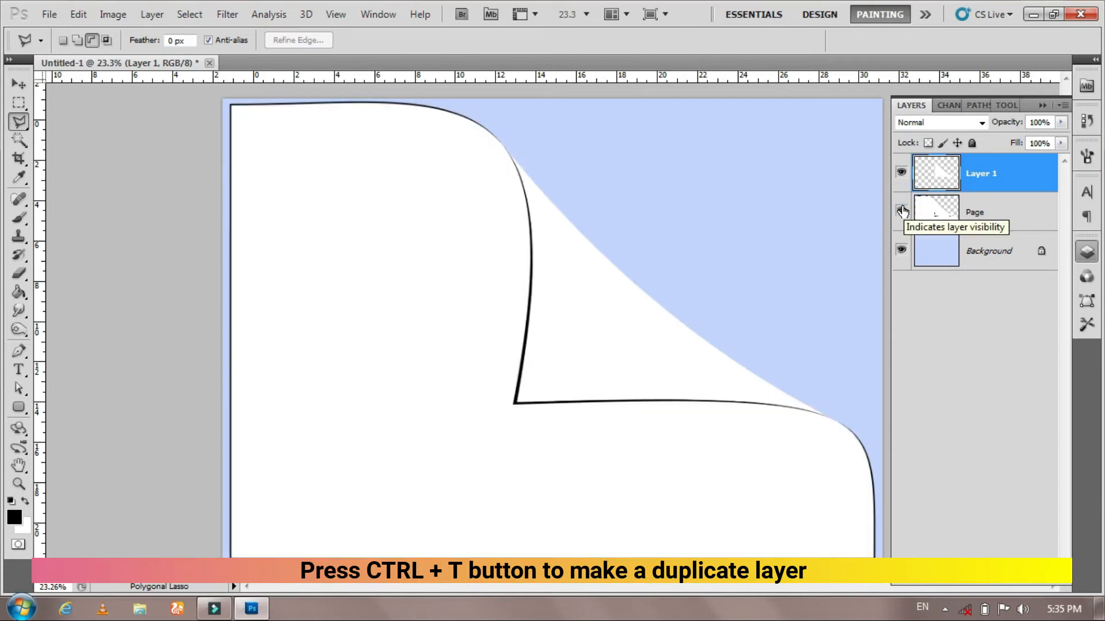
pyautogui.press('v')
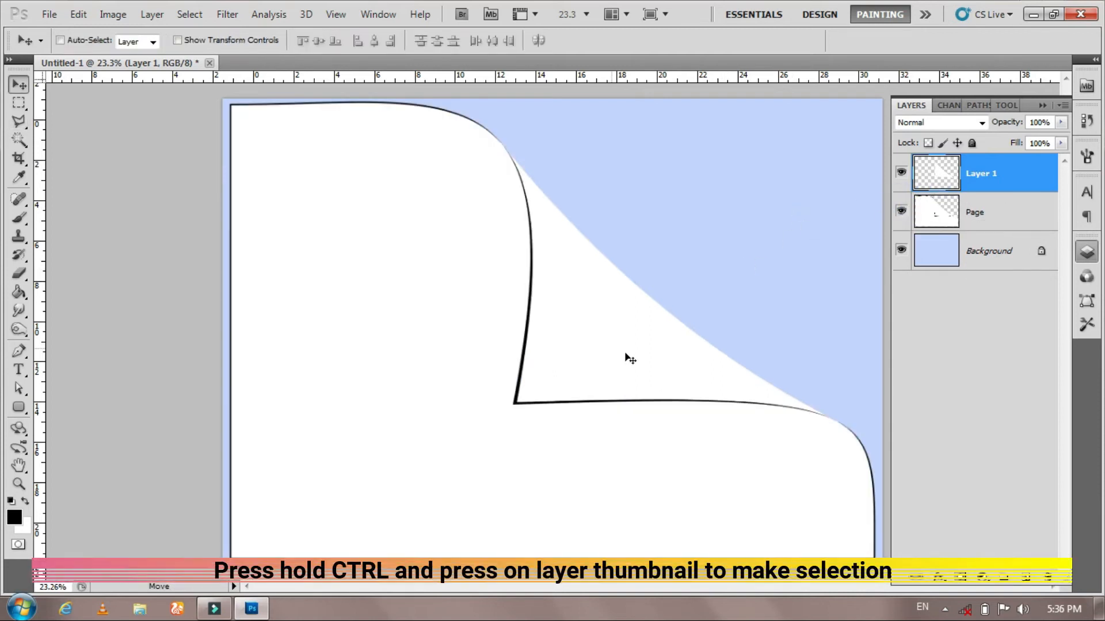
# - Load Layer 1's selection, fill the flap with a reflected black-to-transparent gradient across its diagonal, and deselect
pyautogui.keyDown('ctrl'); pyautogui.click(938, 179); pyautogui.keyUp('ctrl')
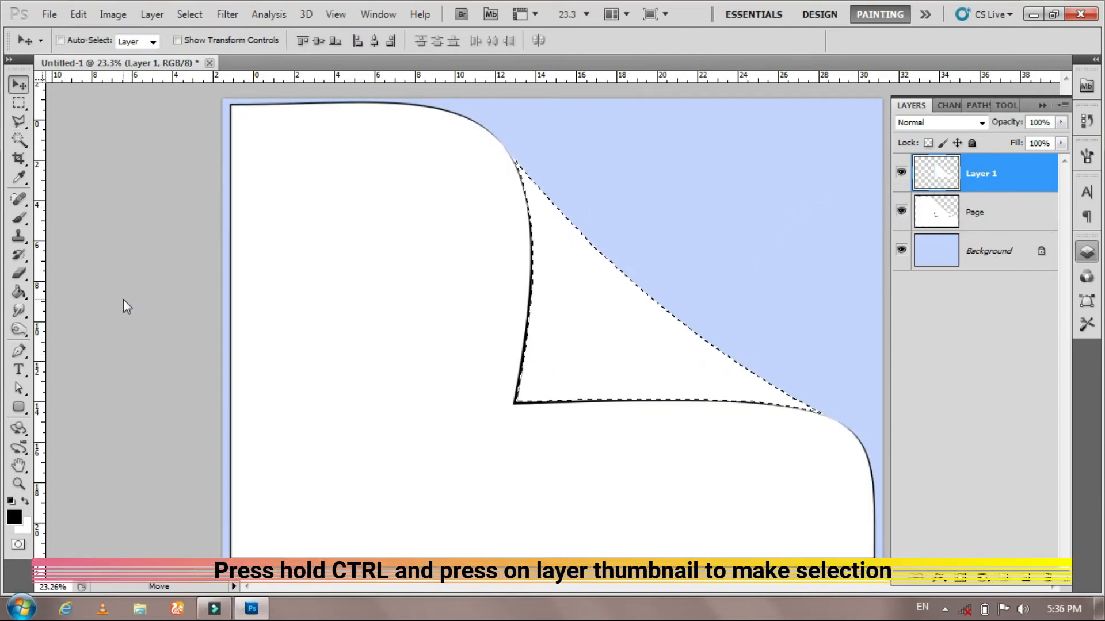
pyautogui.moveTo(19, 291); pyautogui.dragTo(77, 294)
pyautogui.click(120, 41)
pyautogui.click(52, 63)
pyautogui.moveTo(678, 259); pyautogui.dragTo(563, 373)
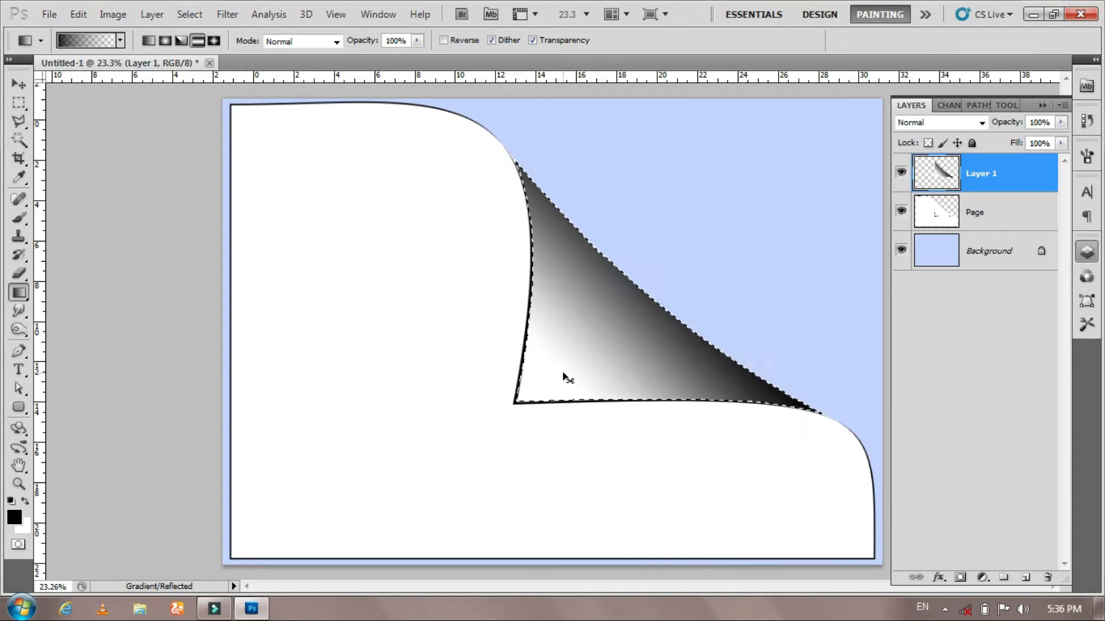
pyautogui.hotkey('ctrl', 'z')
pyautogui.moveTo(701, 216); pyautogui.dragTo(585, 347)
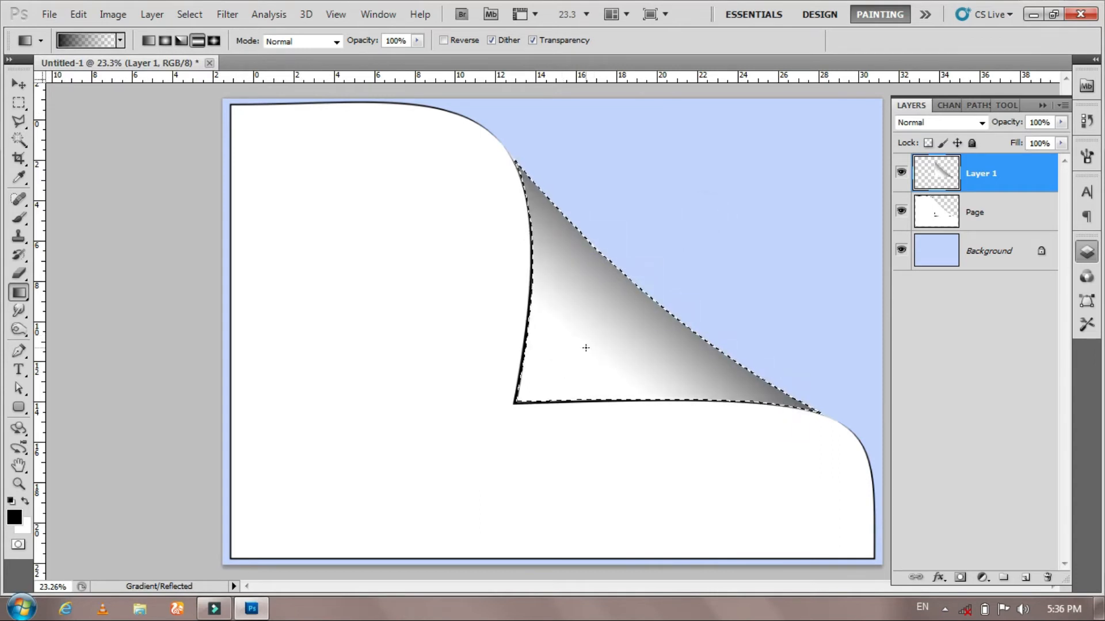
pyautogui.hotkey('ctrl', 'd')
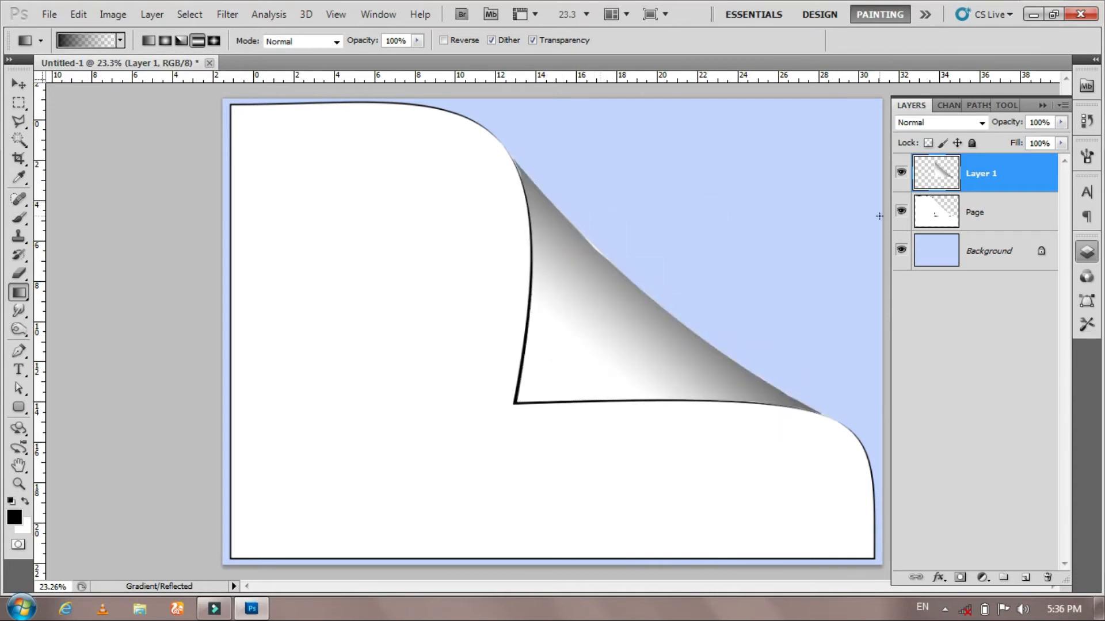
# - Duplicate Layer 1 and move the copy toward the page's left side
pyautogui.press('z')
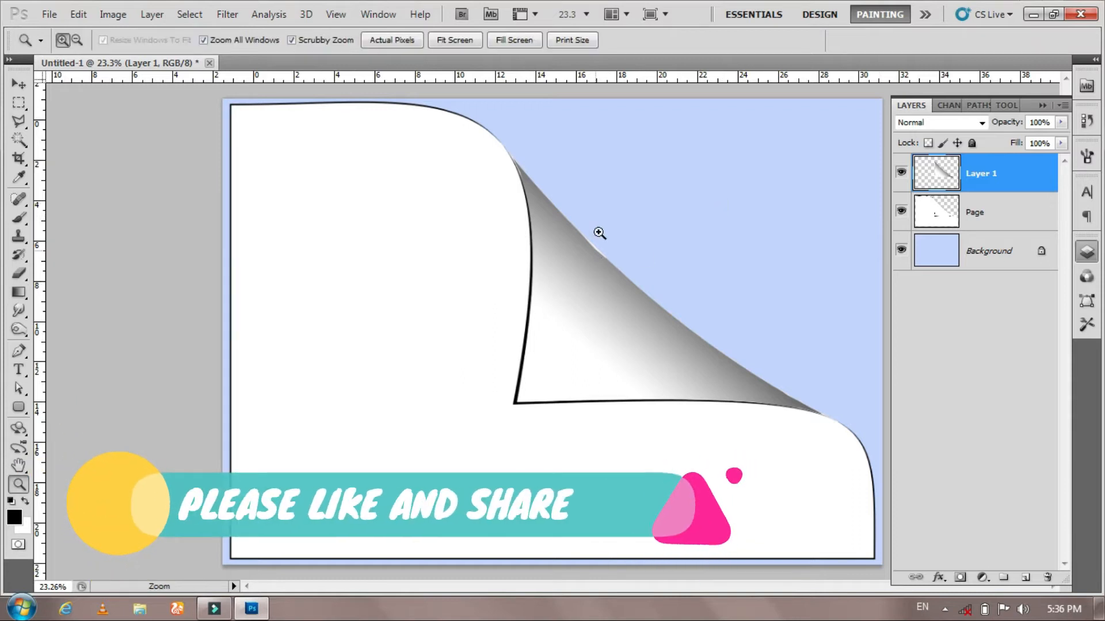
pyautogui.moveTo(599, 234); pyautogui.dragTo(530, 232)
pyautogui.click(20, 84)
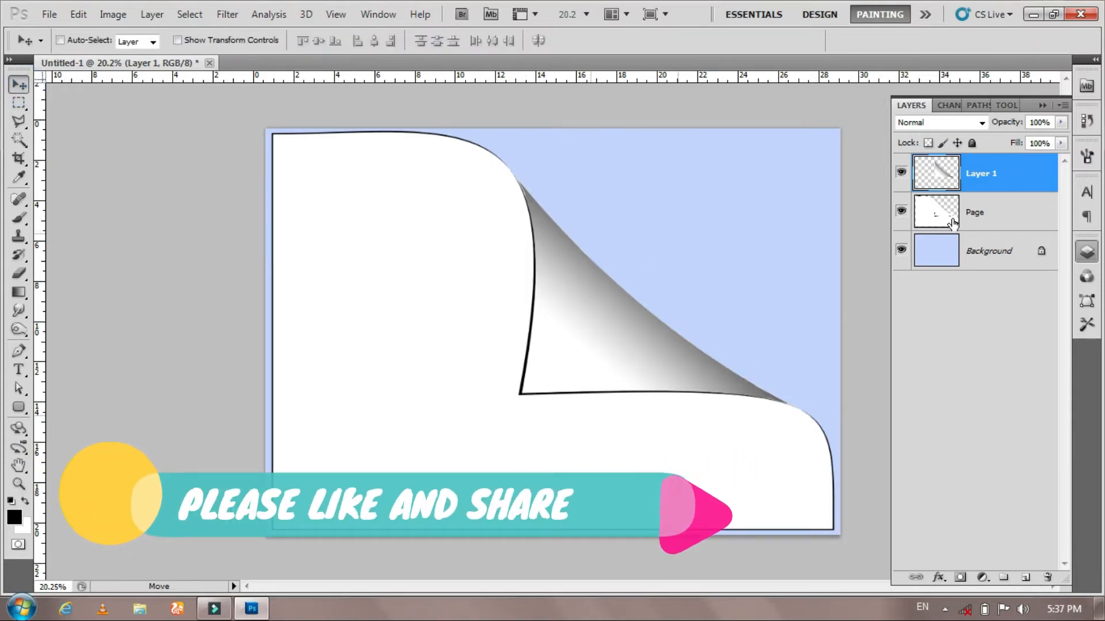
pyautogui.keyDown('ctrl'); pyautogui.click(981, 214); pyautogui.keyUp('ctrl')
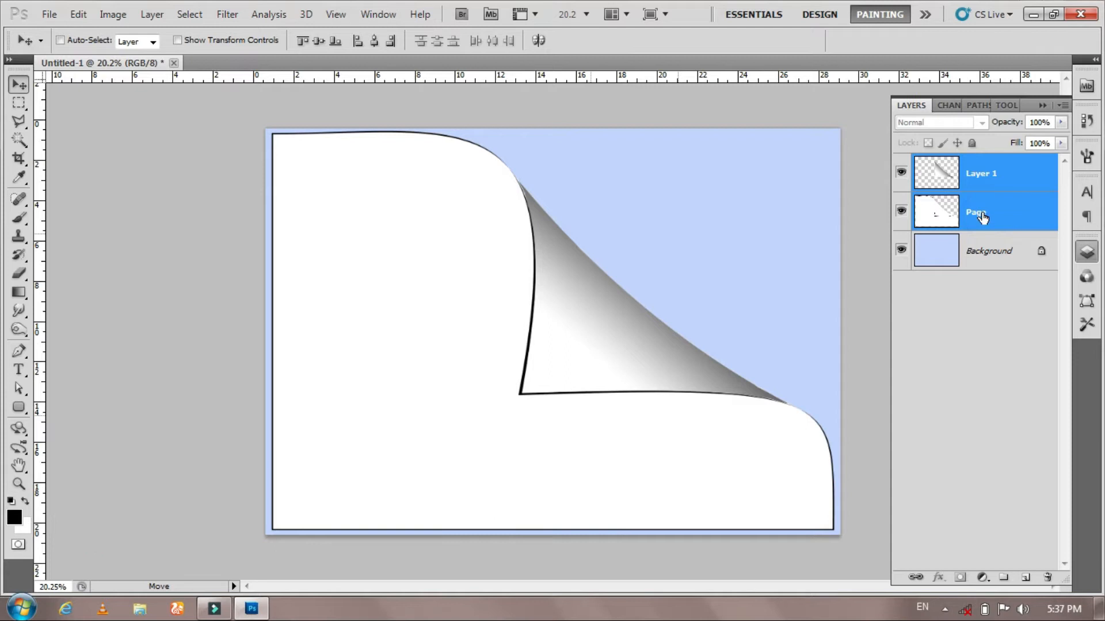
pyautogui.click(977, 176)
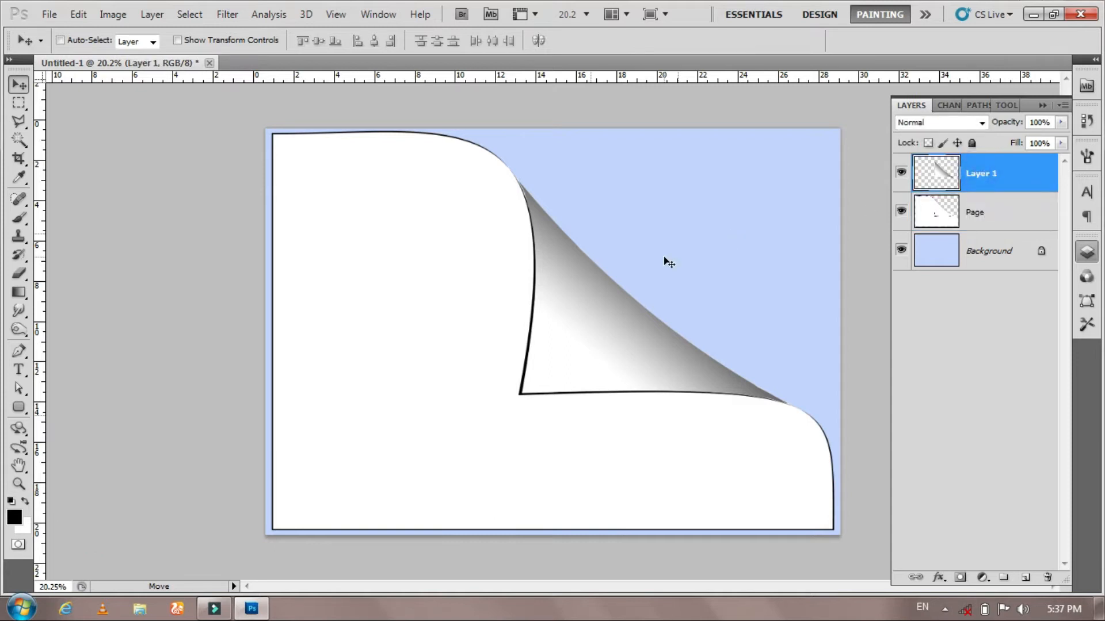
pyautogui.hotkey('ctrl', 'j')
pyautogui.moveTo(794, 259); pyautogui.dragTo(580, 318)
# - Rotate the Layer 1 copy 180° and place it along the page's lower-left edge
pyautogui.hotkey('ctrl', 't')
pyautogui.rightClick(414, 318)
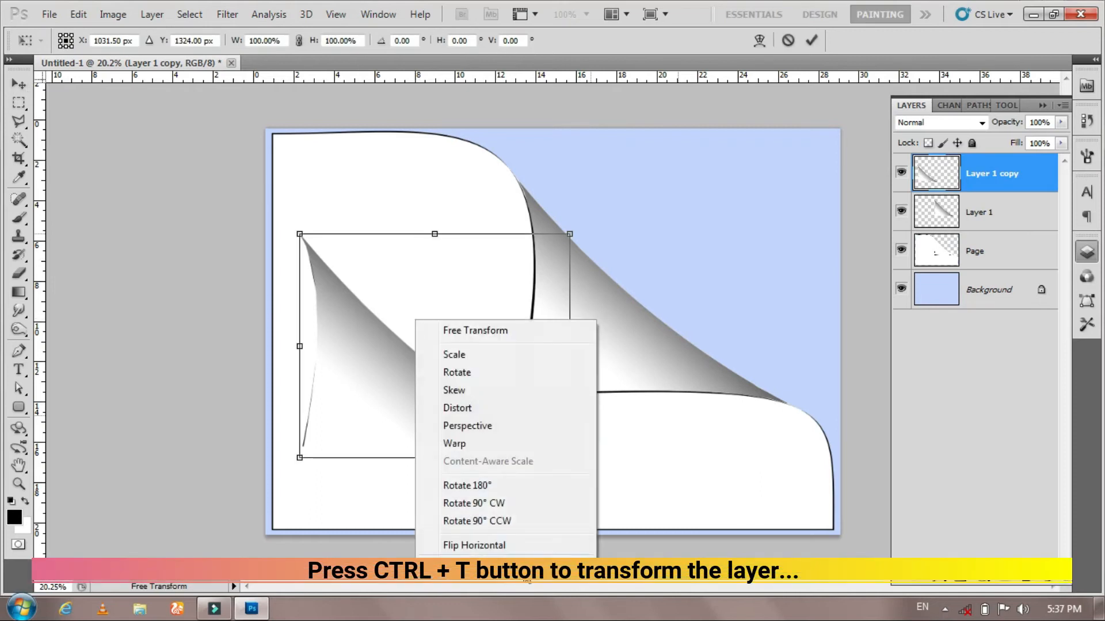
pyautogui.click(505, 486)
pyautogui.press('Return')
pyautogui.moveTo(494, 296)
pyautogui.mouseDown()
pyautogui.moveTo(422, 361)
pyautogui.moveTo(464, 389)
pyautogui.moveTo(451, 365)
pyautogui.mouseUp()
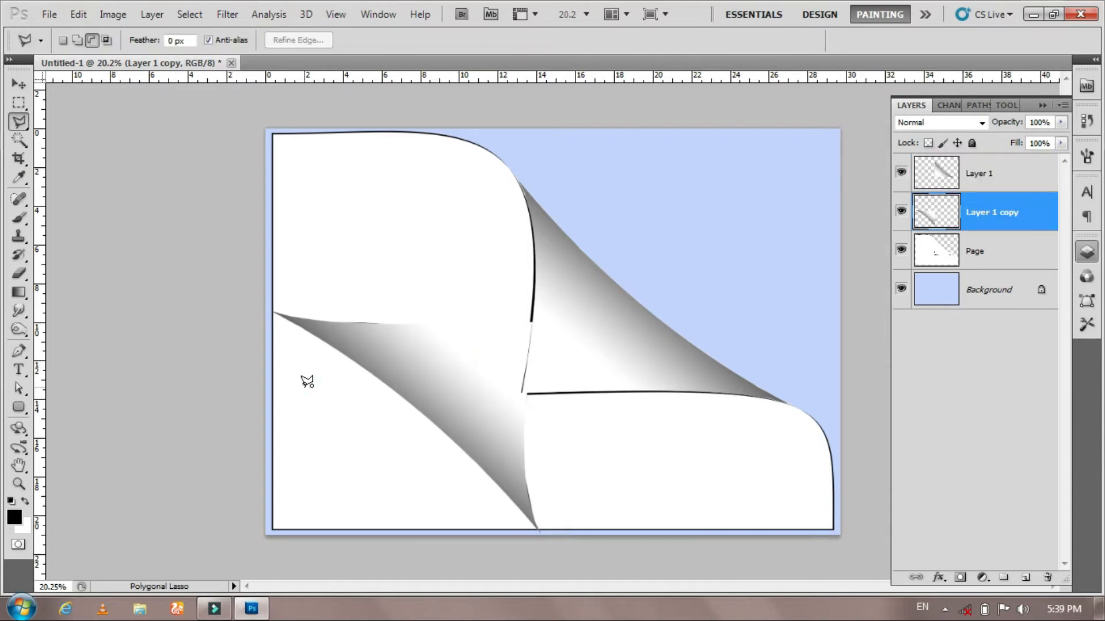
# - Select the Page layer and delete the area beneath the lower-left flap using a polygonal lasso selection
pyautogui.click(19, 84)
pyautogui.click(19, 121)
pyautogui.click(98, 136)
pyautogui.click(978, 251)
pyautogui.click(268, 311)
pyautogui.click(344, 339)
pyautogui.click(515, 486)
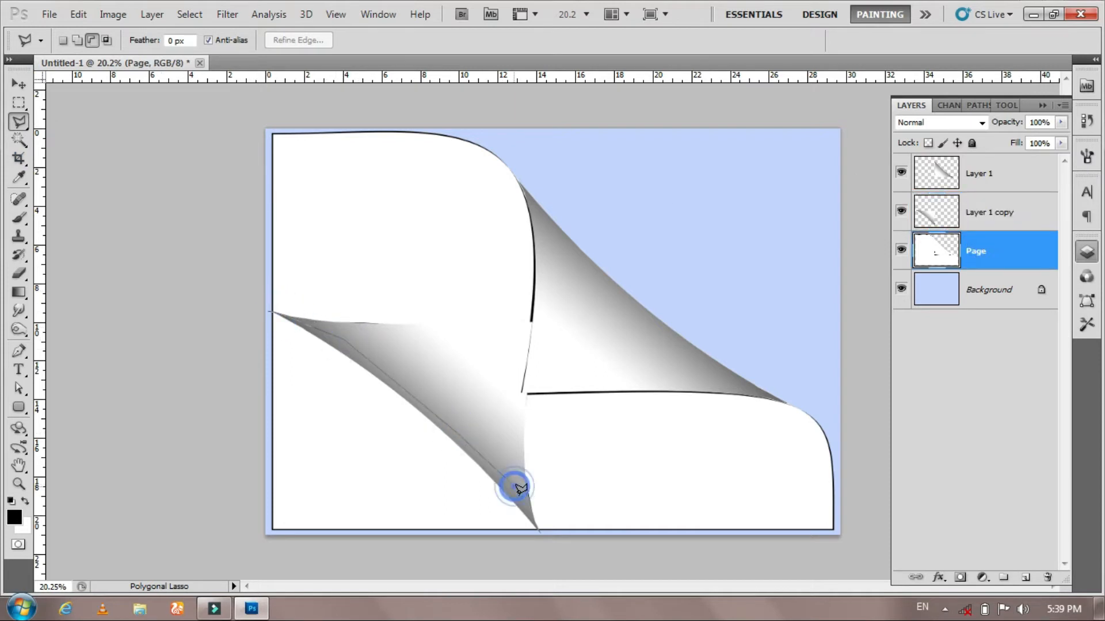
pyautogui.click(537, 526)
pyautogui.click(343, 566)
pyautogui.click(214, 518)
pyautogui.click(242, 327)
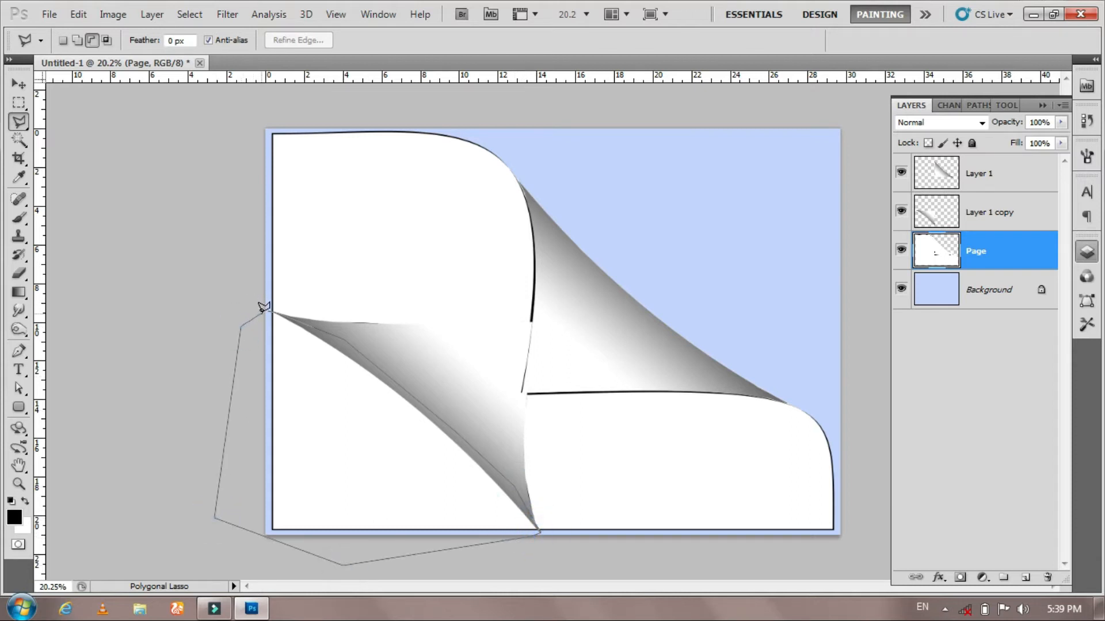
pyautogui.click(264, 307)
pyautogui.press('Delete')
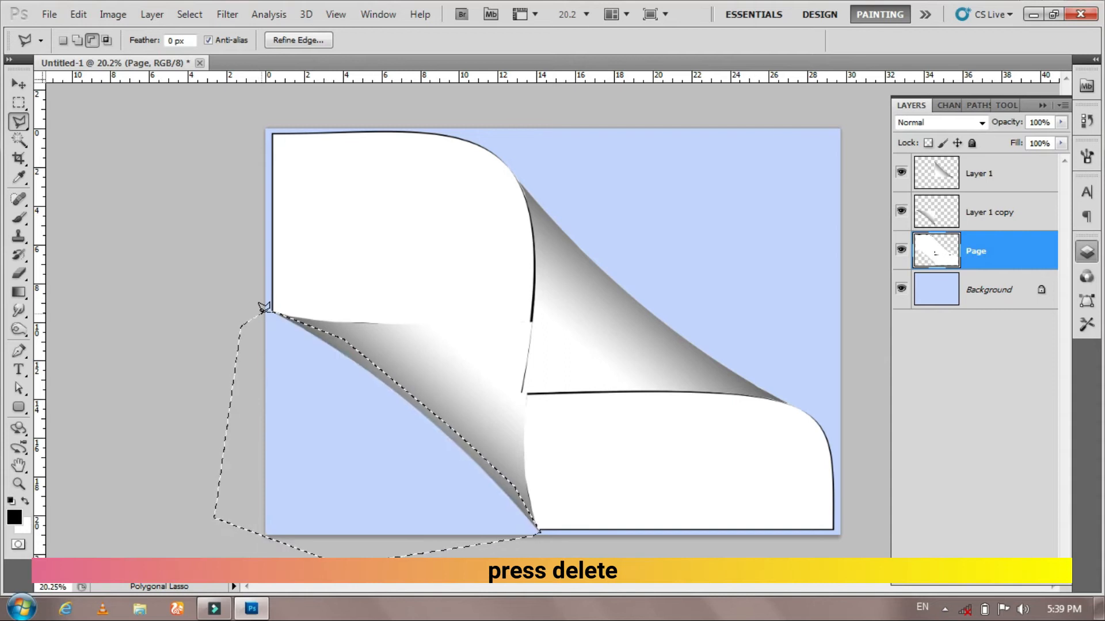
# - Deselect and duplicate the Layer 1 copy layer
pyautogui.hotkey('ctrl', 'd')
pyautogui.click(921, 212)
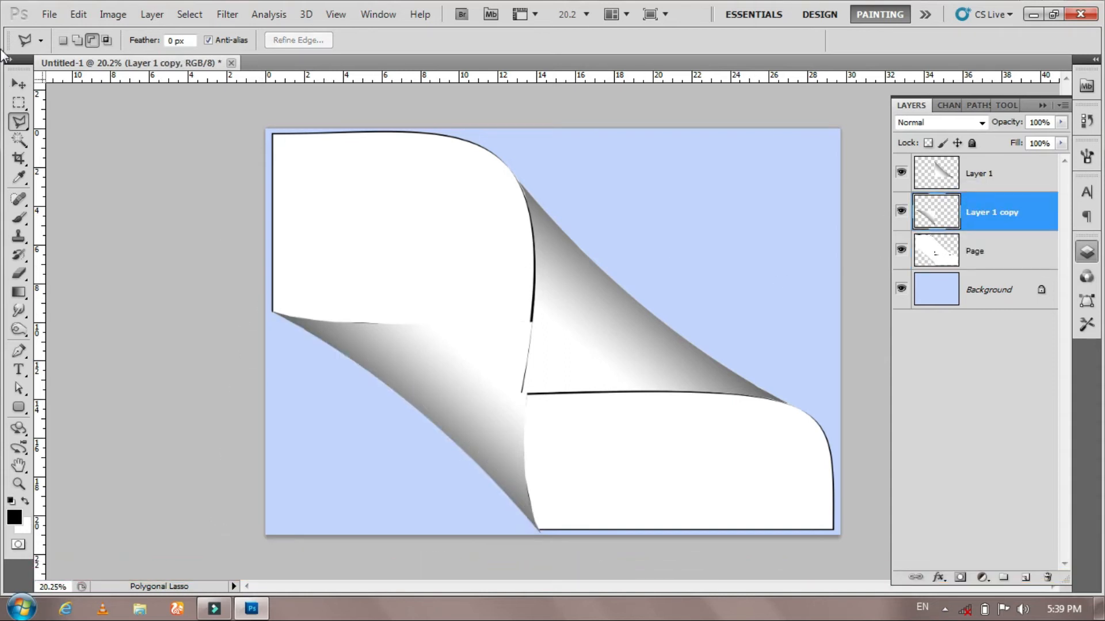
pyautogui.click(19, 84)
pyautogui.hotkey('ctrl', 'j')
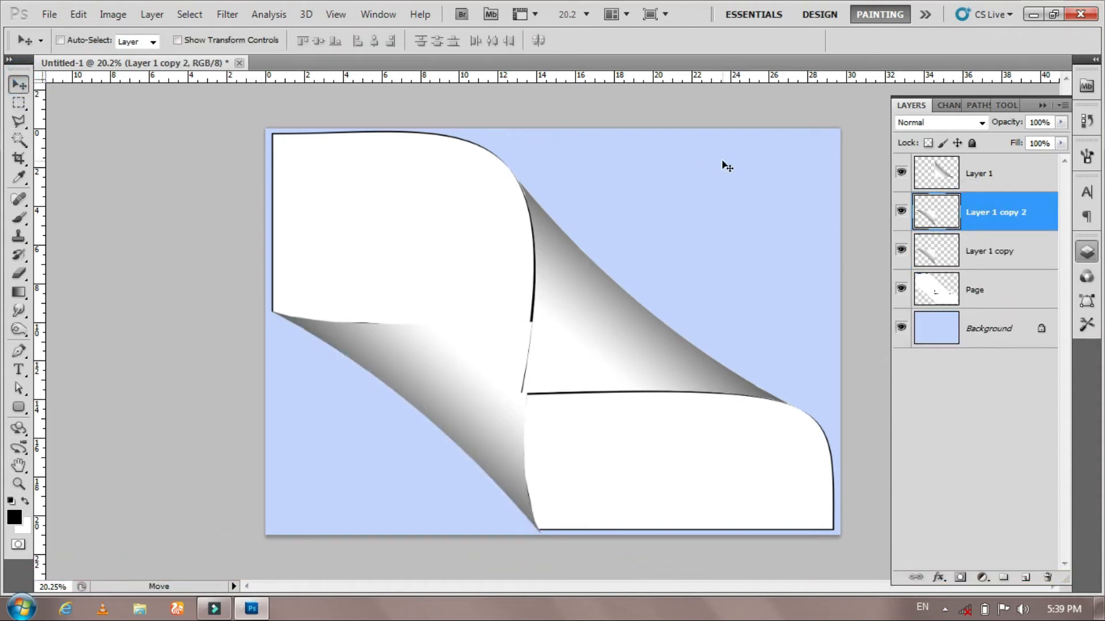
# - Apply an 8 px black outside stroke to the Layer 1 copy layer
pyautogui.click(989, 259)
pyautogui.click(79, 14)
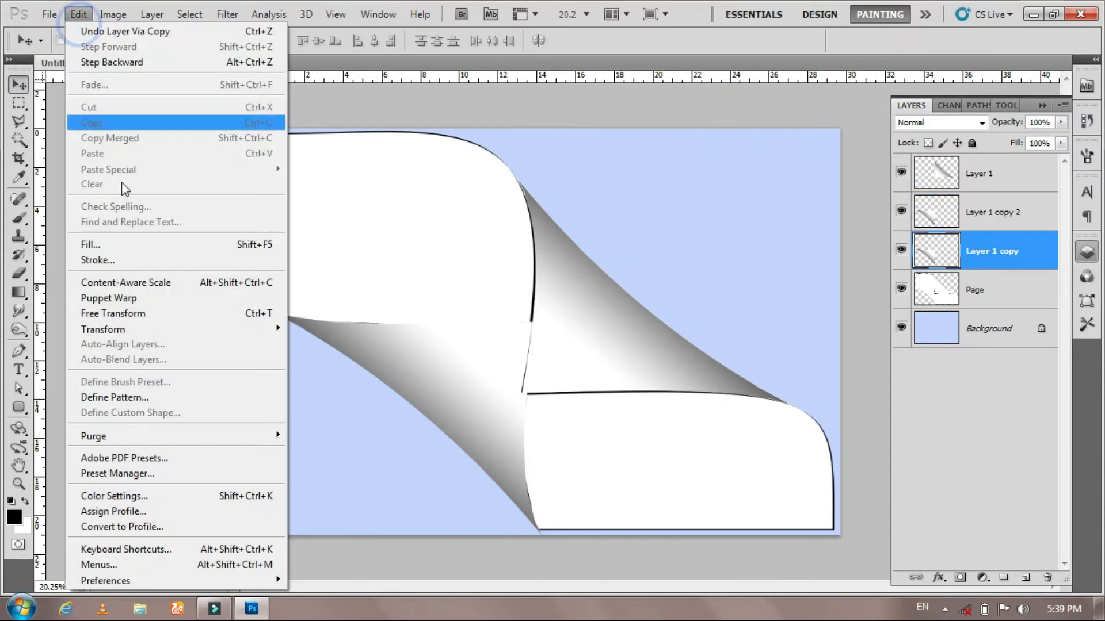
pyautogui.click(88, 243)
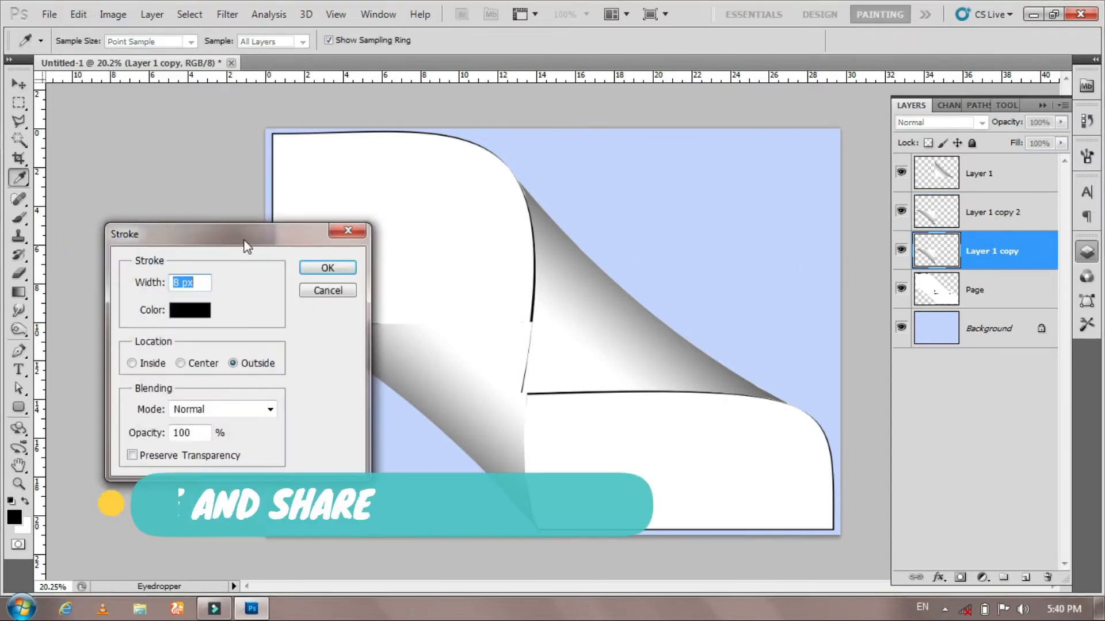
pyautogui.click(326, 266)
pyautogui.press('v')
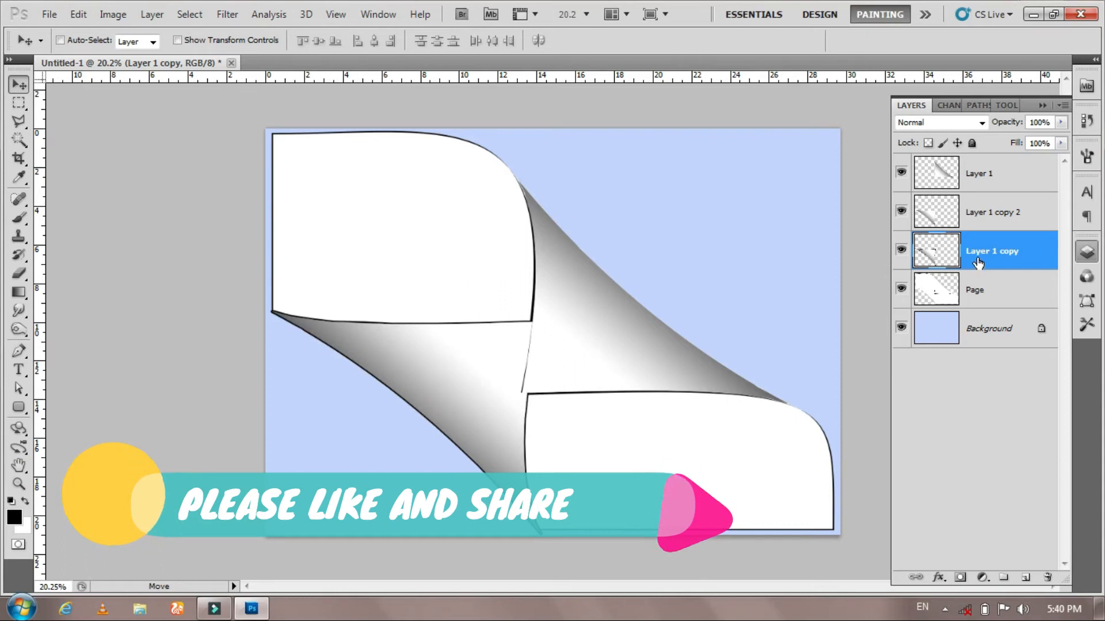
# - Erase the stroke along the lower-left flap's curved outer edge on Layer 1 copy with a soft round eraser
pyautogui.press('e')
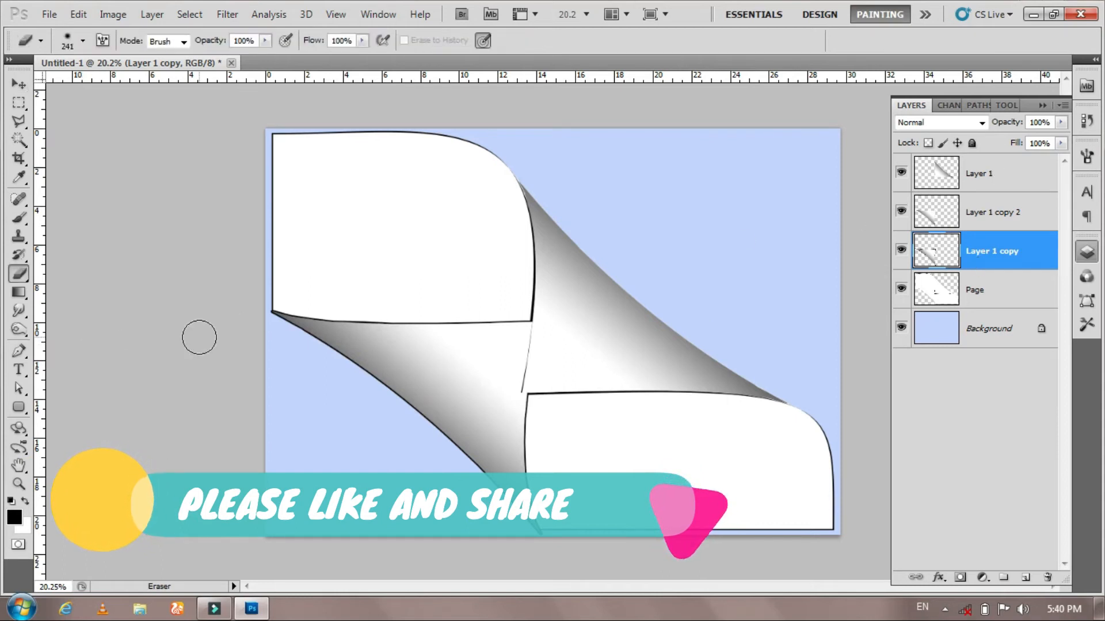
pyautogui.rightClick(25, 272)
pyautogui.click(105, 280)
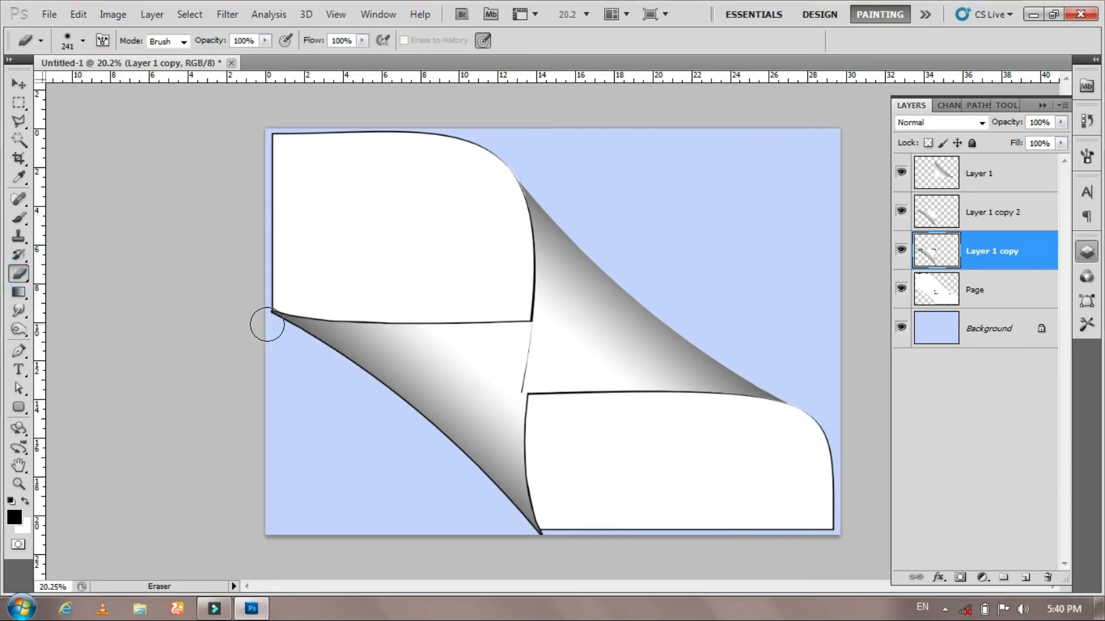
pyautogui.rightClick(226, 267)
pyautogui.click(203, 232)
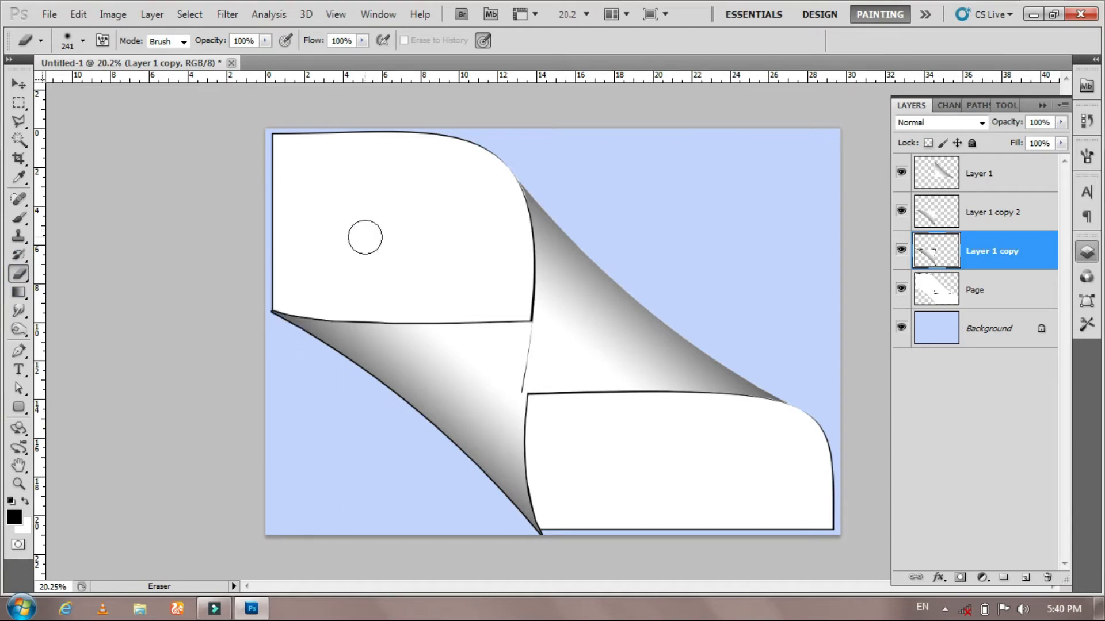
pyautogui.click(365, 239)
pyautogui.press('[')
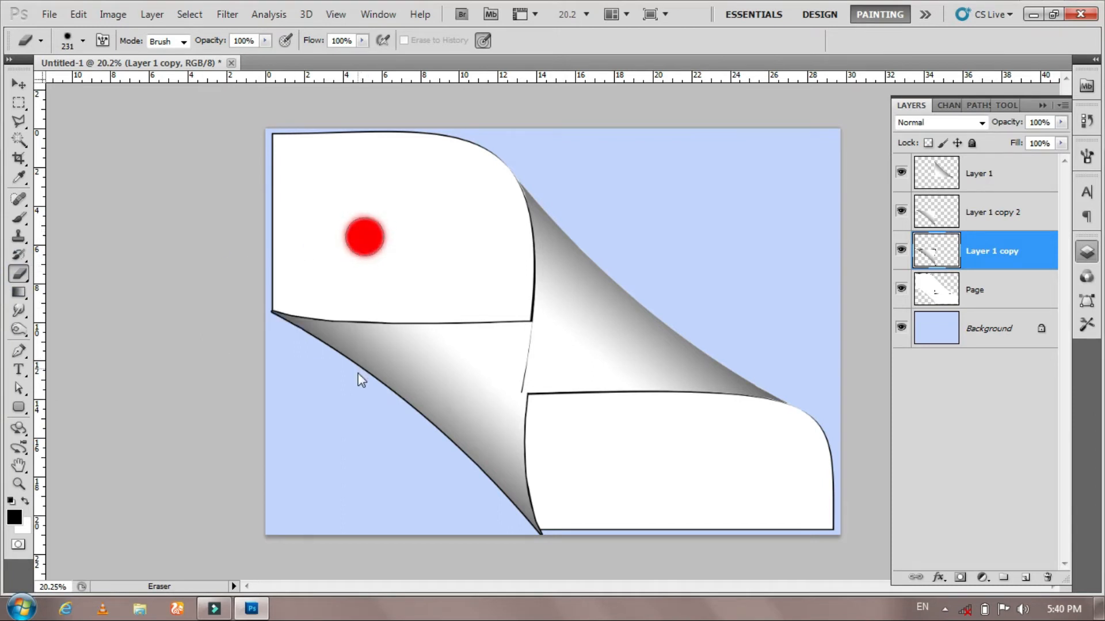
pyautogui.click(269, 328)
pyautogui.moveTo(281, 328); pyautogui.dragTo(463, 446)
pyautogui.moveTo(511, 532); pyautogui.dragTo(516, 527)
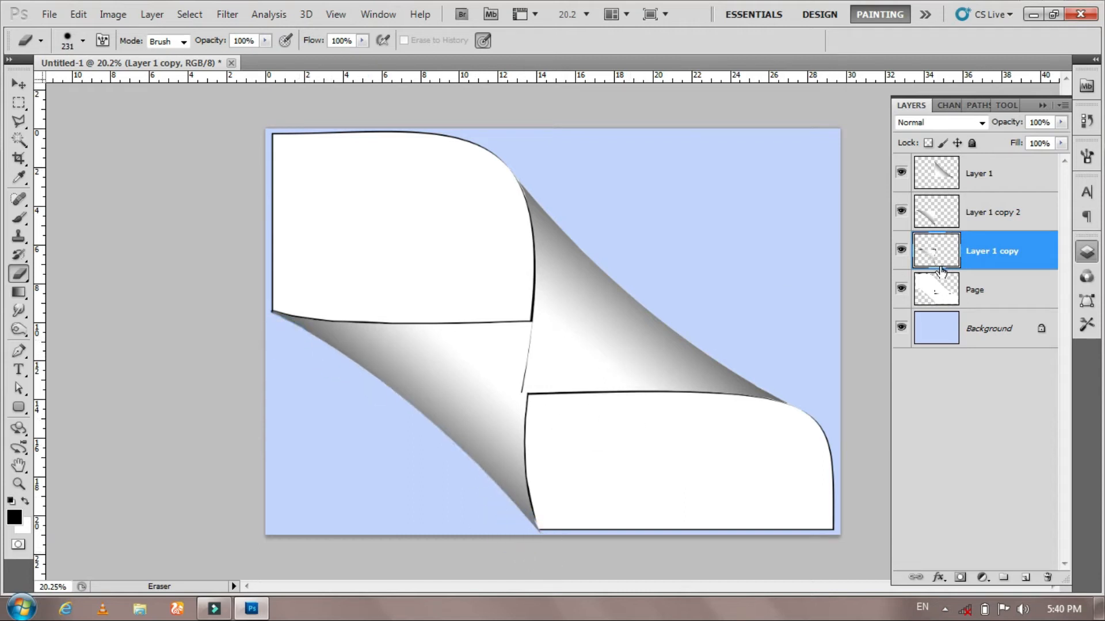
# - Toggle Layer 1's visibility repeatedly to compare the overlapping flaps
pyautogui.press('v')
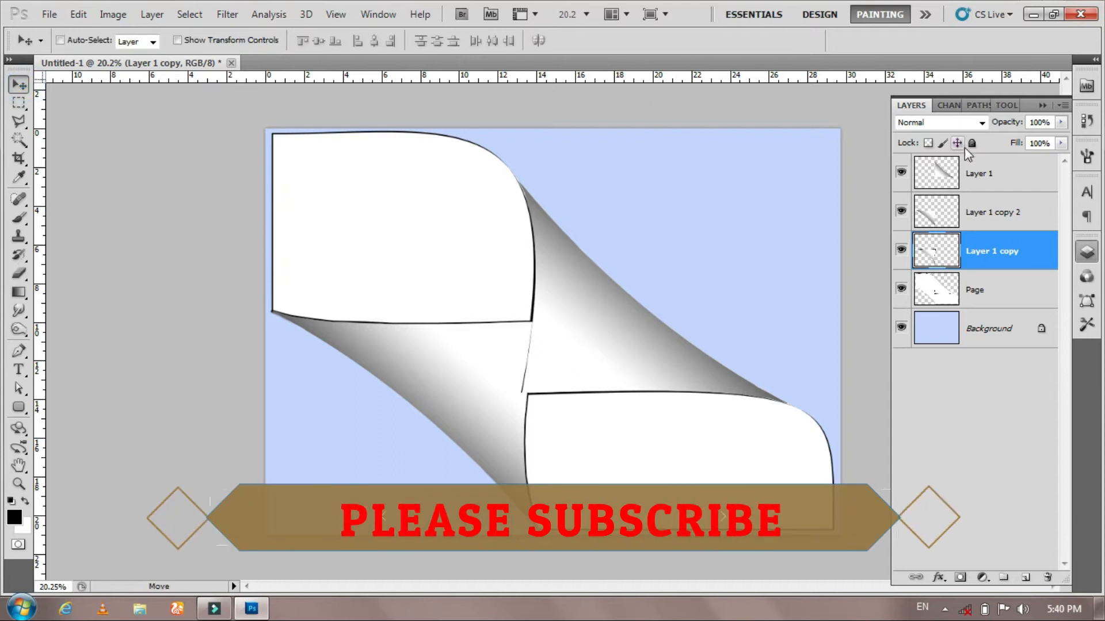
pyautogui.click(901, 174)
pyautogui.click(901, 175)
pyautogui.click(901, 174)
pyautogui.click(901, 174)
pyautogui.click(901, 174)
pyautogui.click(902, 175)
pyautogui.click(901, 175)
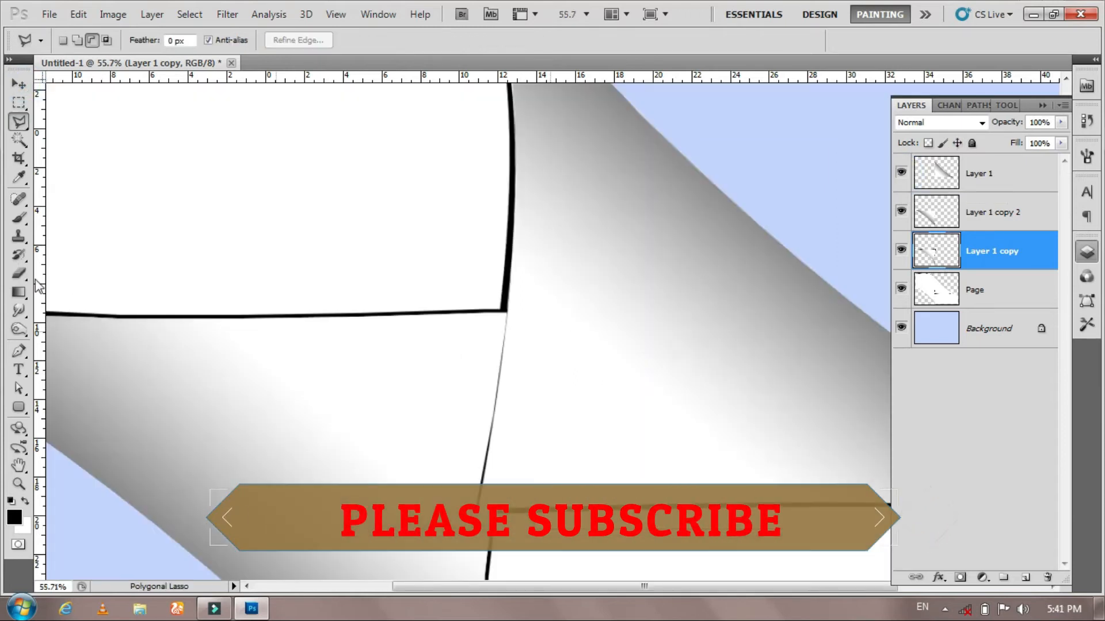
# - Erase the stroke along the vertical seam where the flaps meet on Layer 1 copy
pyautogui.click(18, 274)
pyautogui.click(58, 269)
pyautogui.moveTo(572, 270); pyautogui.dragTo(574, 509)
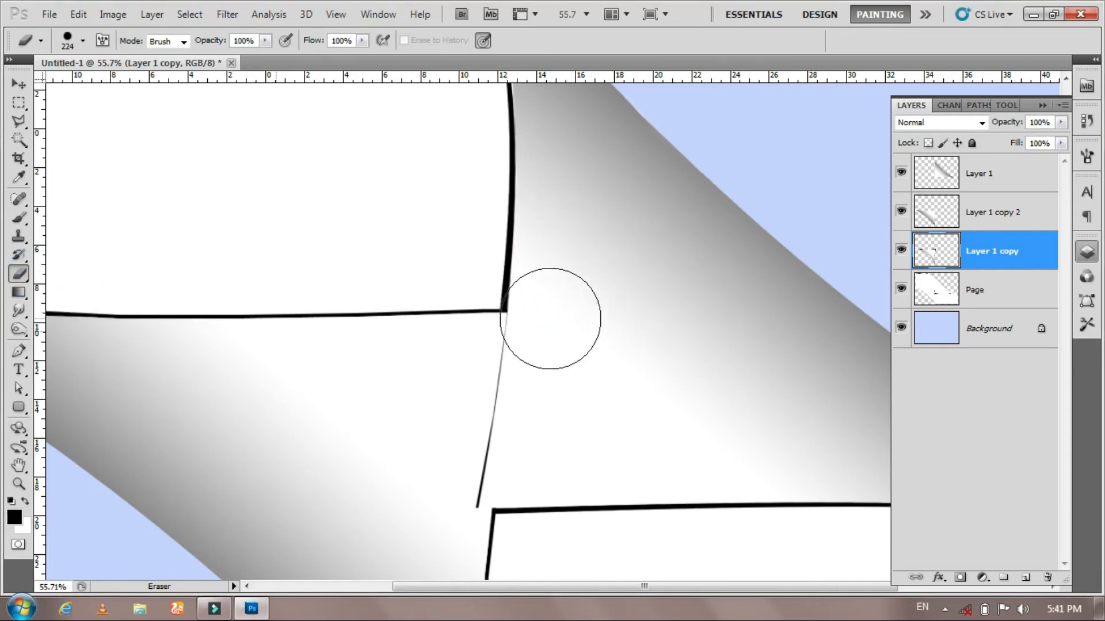
# - Select Layer 1 and erase the stroke at the junction between the two flaps
pyautogui.click(1019, 171)
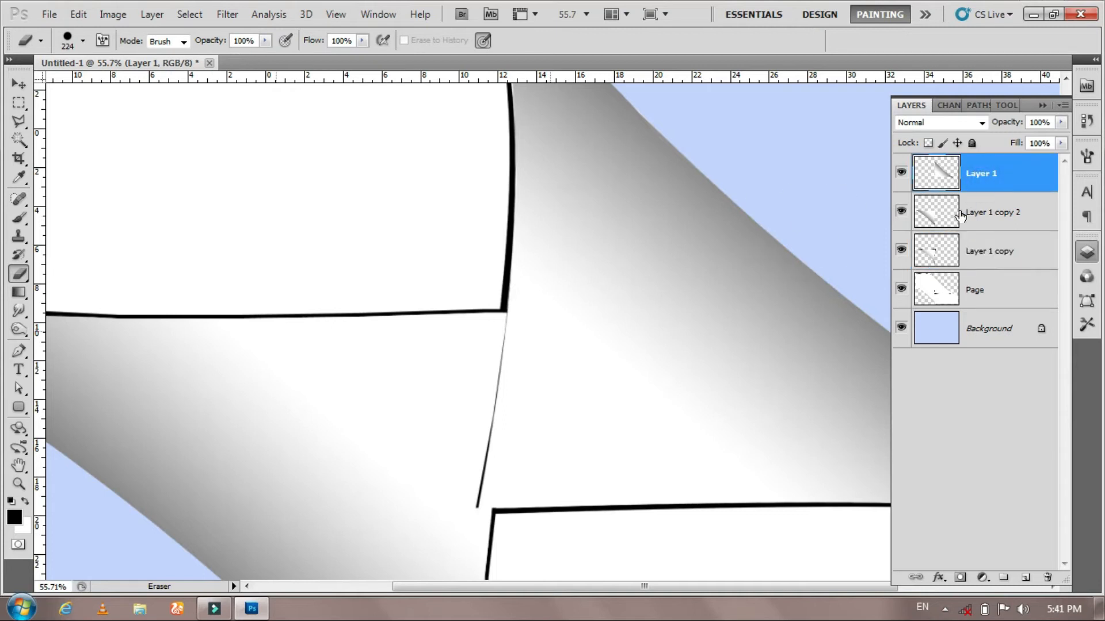
pyautogui.click(550, 323)
pyautogui.moveTo(552, 327)
pyautogui.mouseDown()
pyautogui.moveTo(577, 335)
pyautogui.moveTo(547, 340)
pyautogui.moveTo(552, 370)
pyautogui.moveTo(525, 380)
pyautogui.moveTo(449, 469)
pyautogui.mouseUp()
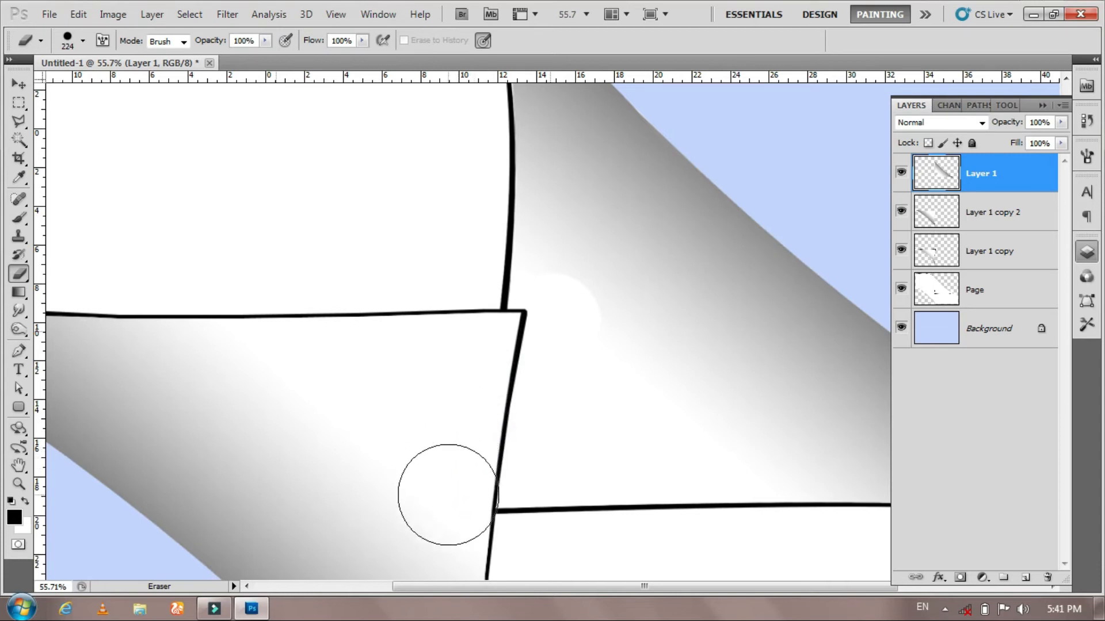
# - Load the Page layer's shape as a selection and add a new layer above Page
pyautogui.press('z')
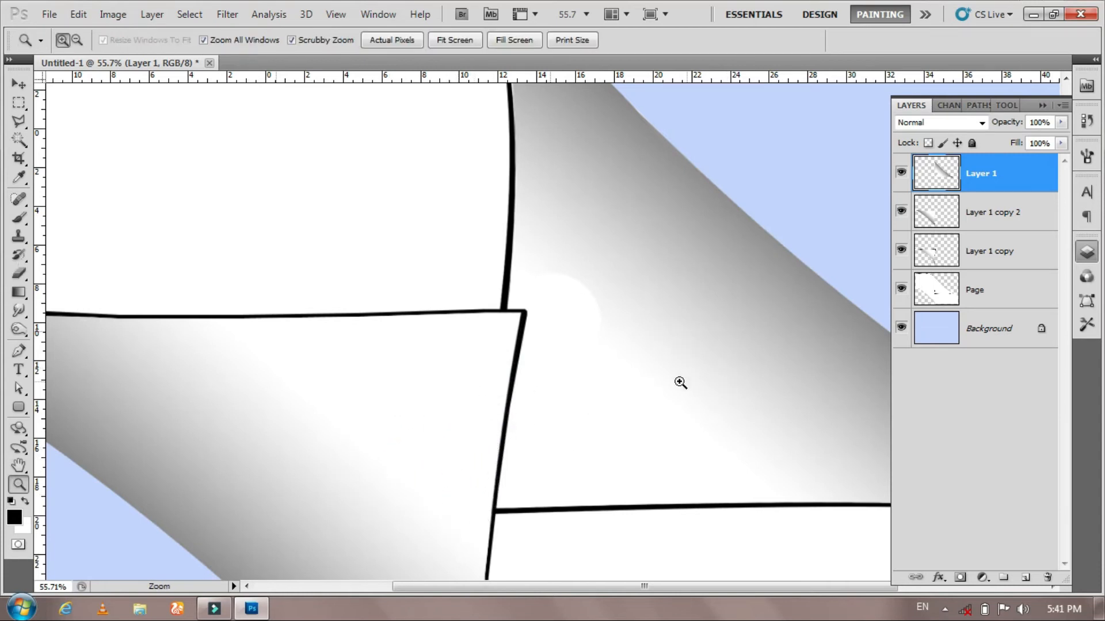
pyautogui.moveTo(618, 394); pyautogui.dragTo(562, 341)
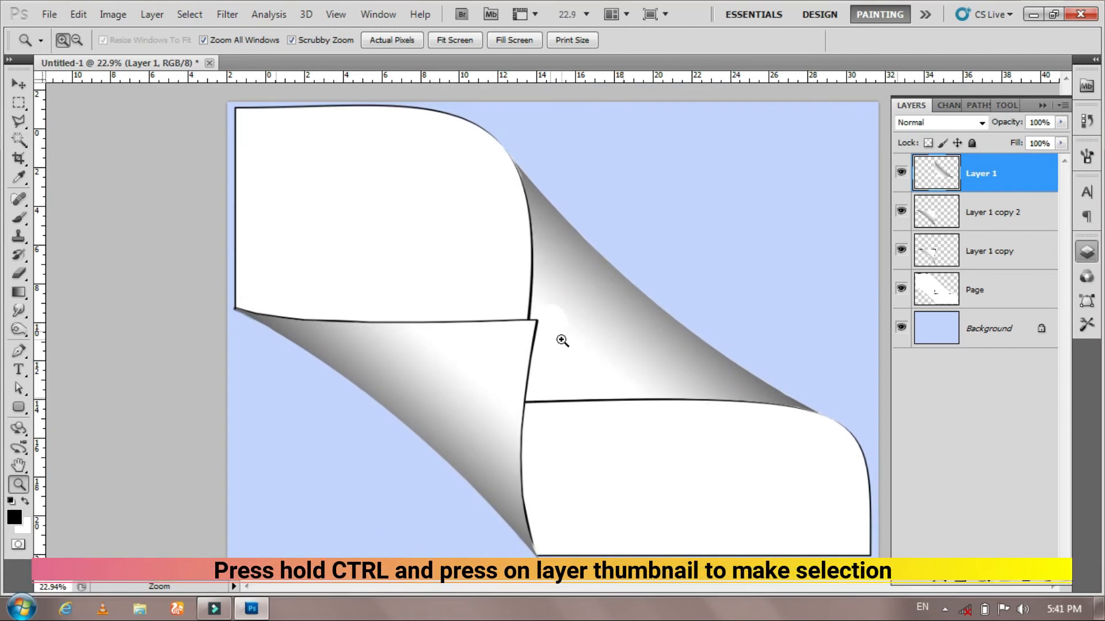
pyautogui.press('l')
pyautogui.keyDown('ctrl'); pyautogui.click(936, 289); pyautogui.keyUp('ctrl')
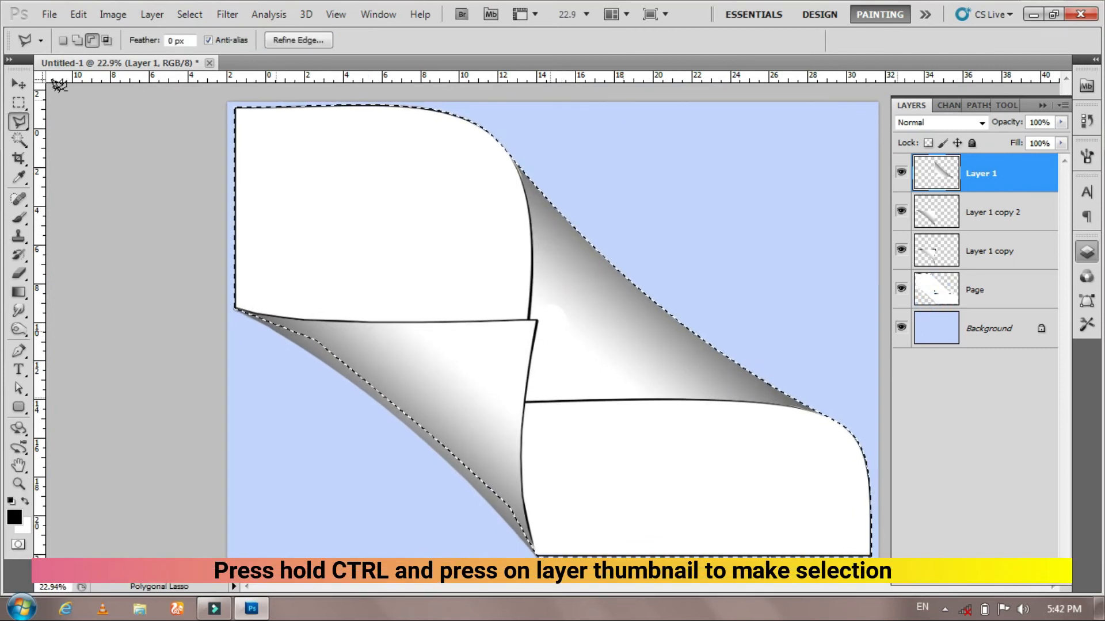
pyautogui.click(18, 84)
pyautogui.hotkey('ctrl', 'd')
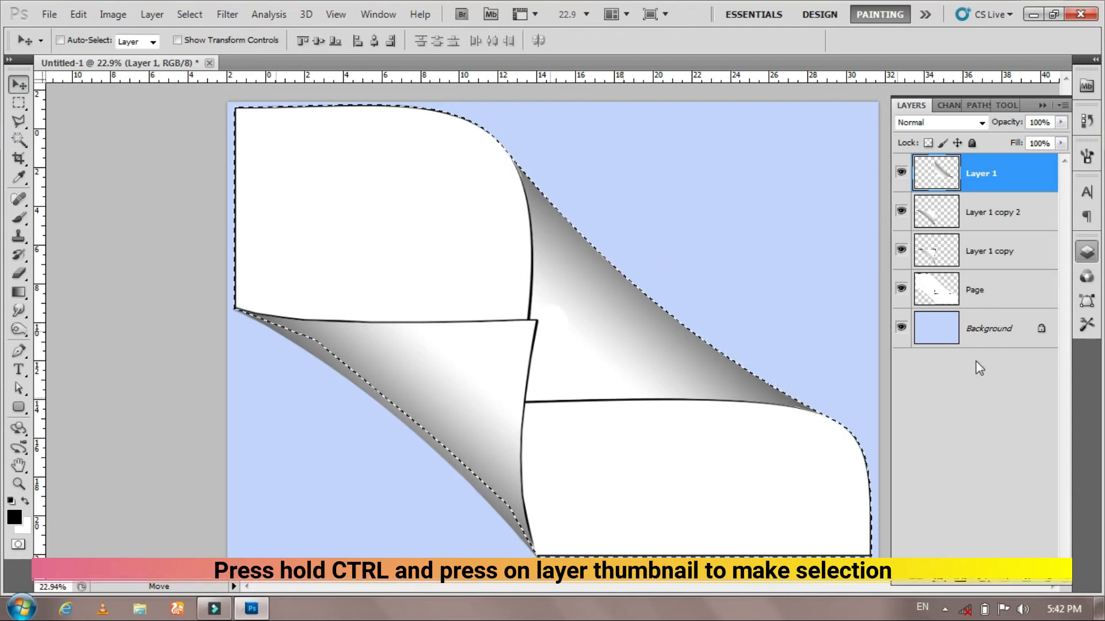
pyautogui.click(994, 300)
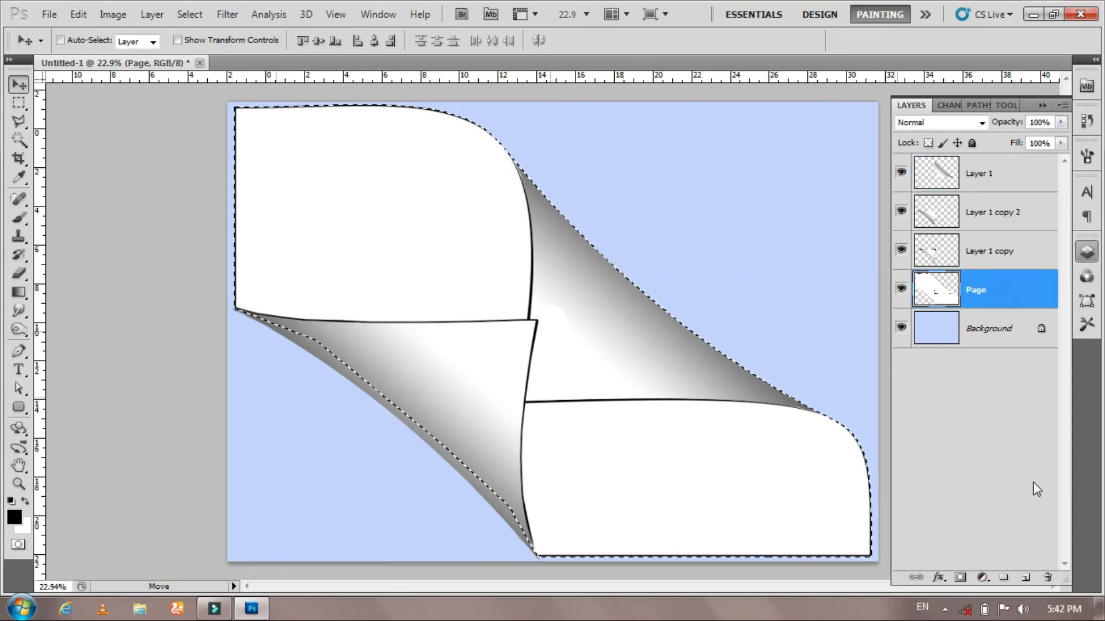
pyautogui.click(1026, 577)
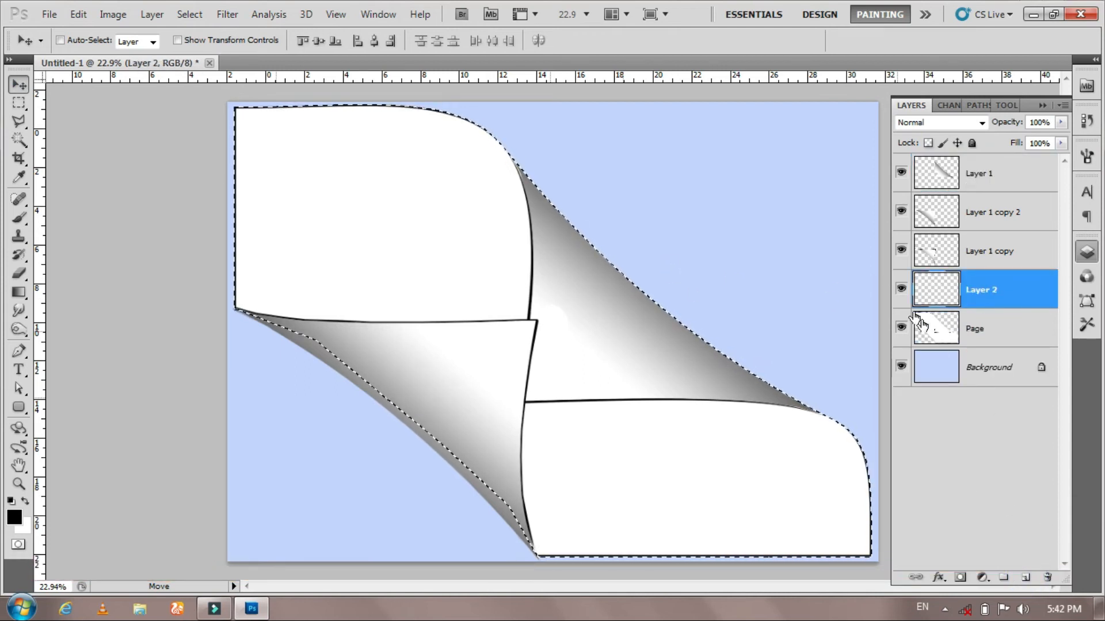
# - Shade the selection on Layer 2 with reflected black-to-transparent gradients drawn diagonally across the page
pyautogui.click(19, 295)
pyautogui.click(121, 42)
pyautogui.click(64, 77)
pyautogui.moveTo(678, 264); pyautogui.dragTo(596, 358)
pyautogui.moveTo(744, 178); pyautogui.dragTo(561, 394)
pyautogui.moveTo(790, 128); pyautogui.dragTo(633, 312)
pyautogui.moveTo(786, 127); pyautogui.dragTo(614, 306)
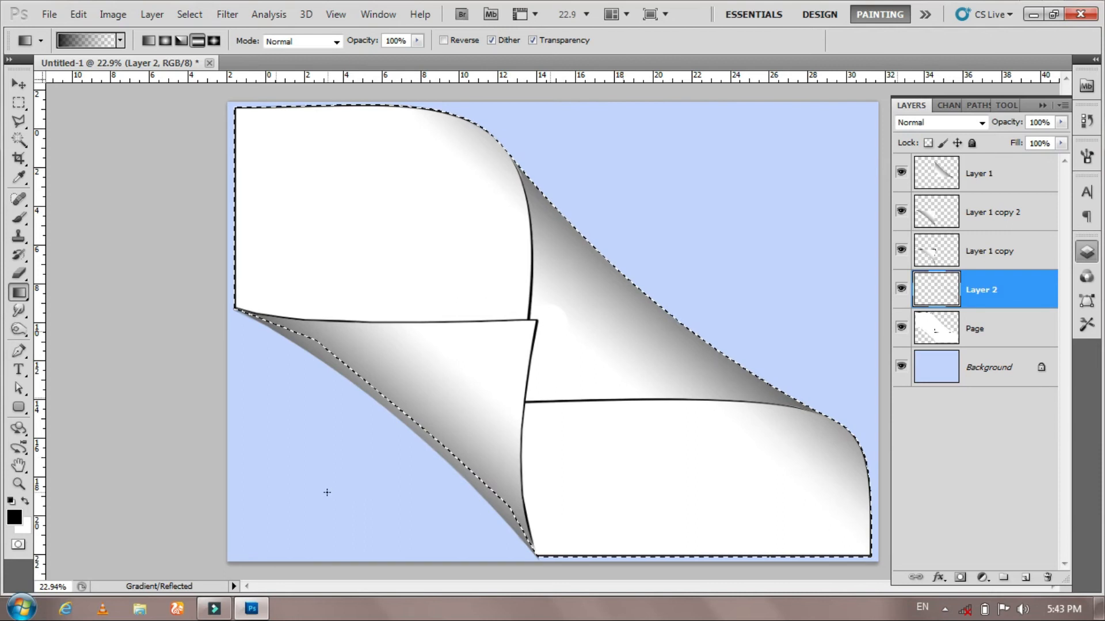
pyautogui.moveTo(436, 391); pyautogui.dragTo(434, 392)
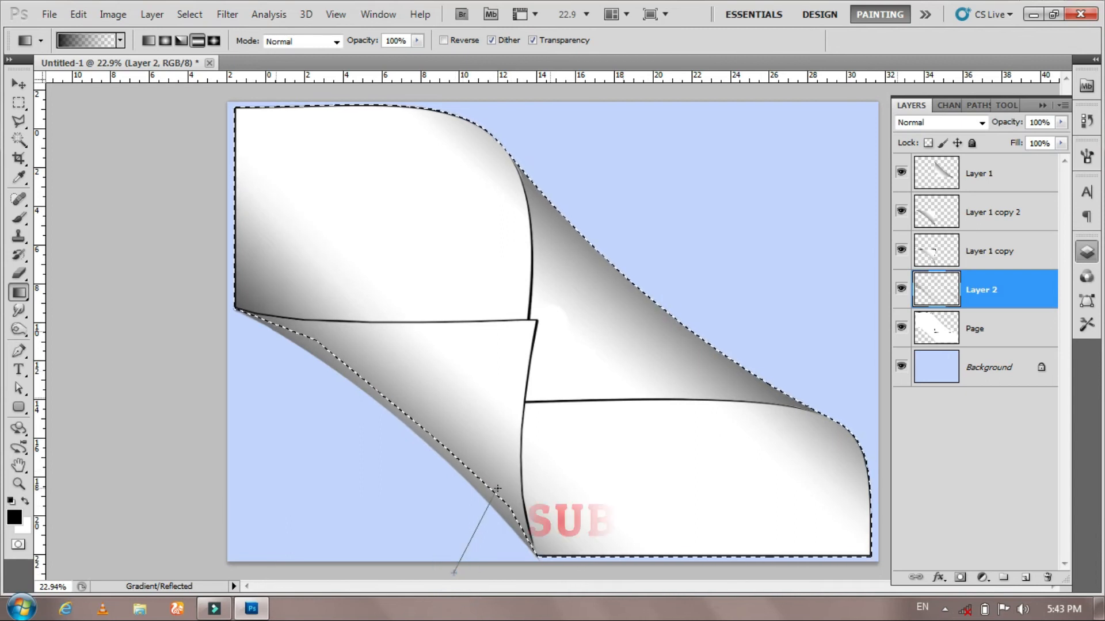
pyautogui.moveTo(497, 488); pyautogui.dragTo(506, 479)
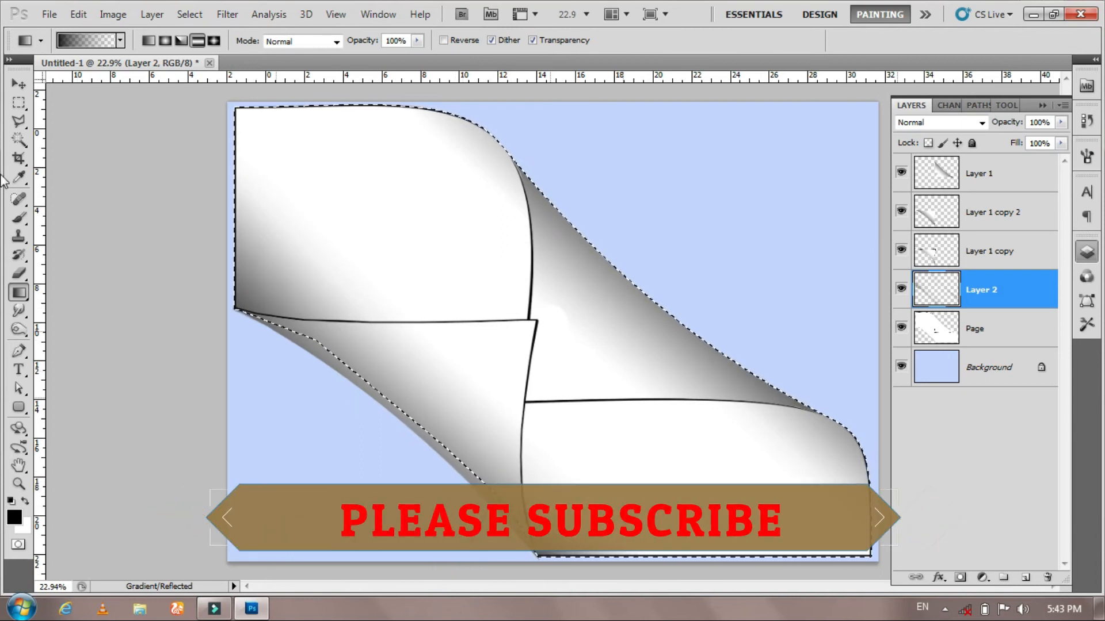
pyautogui.click(19, 84)
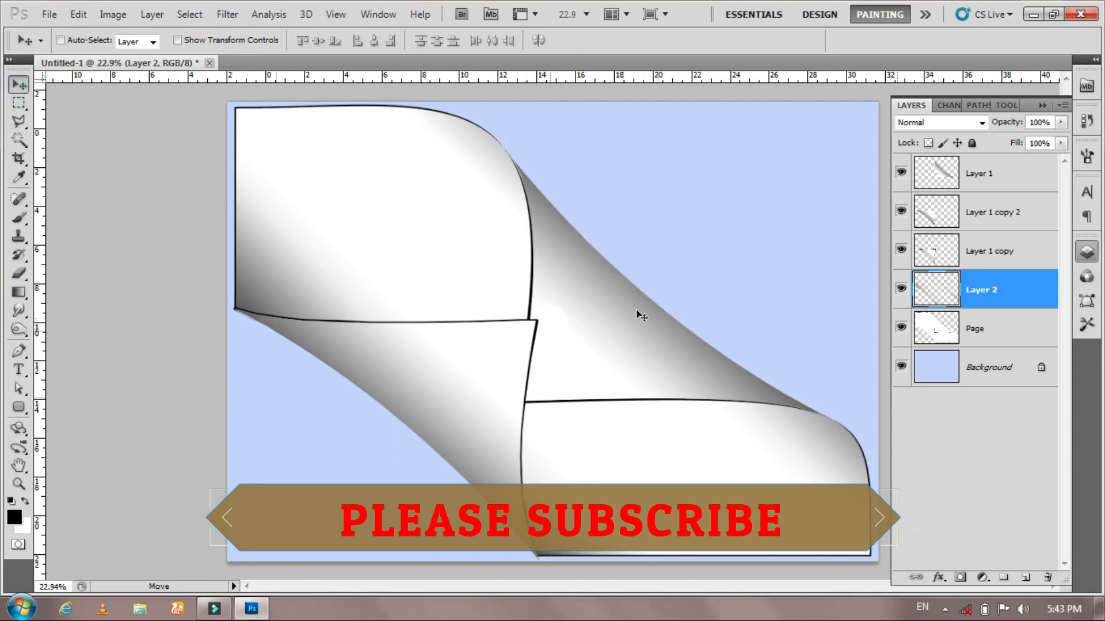
# - Hide the Background layer so the page sits on transparency
pyautogui.click(973, 334)
pyautogui.click(901, 367)
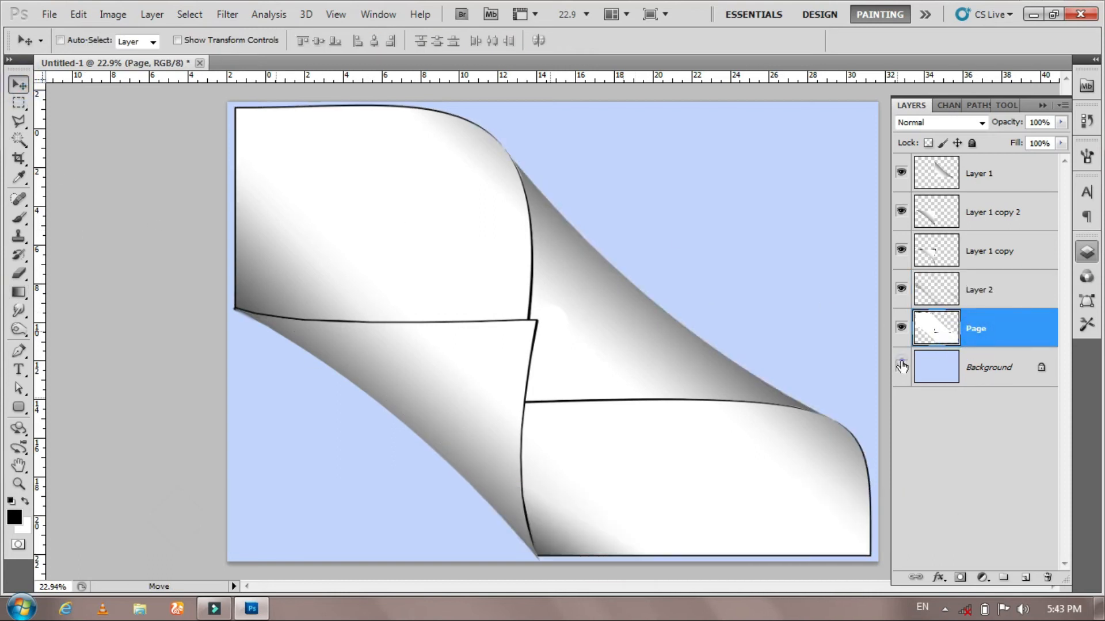
pyautogui.press('z')
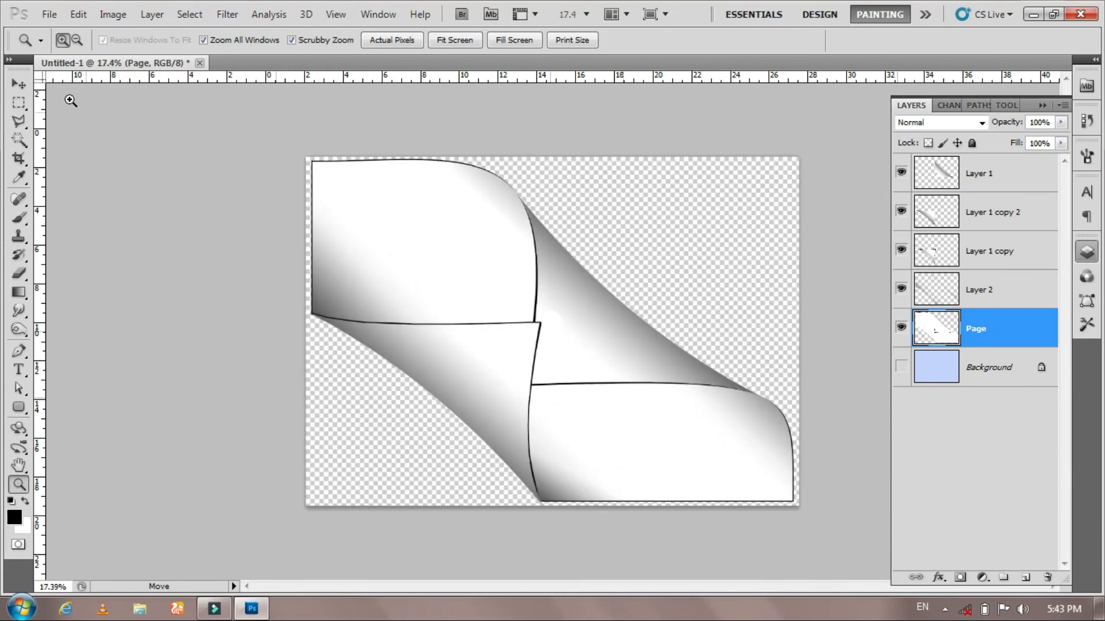
# - Save the image to the Desktop as a PNG named Folded Page with no interlacing
pyautogui.click(21, 84)
pyautogui.click(50, 14)
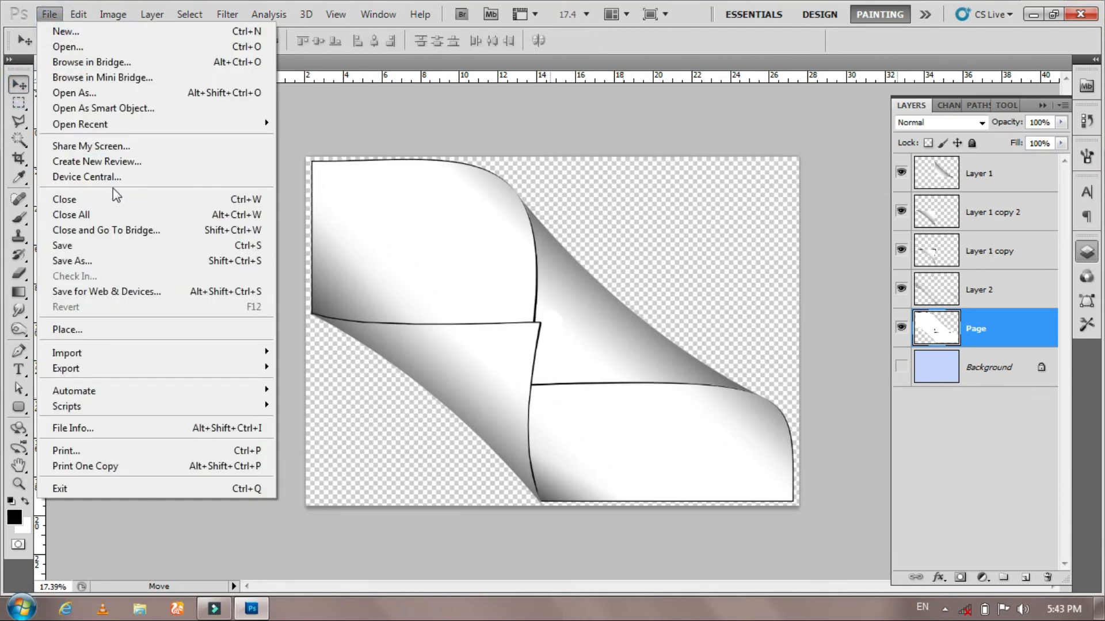
pyautogui.click(121, 246)
pyautogui.click(65, 140)
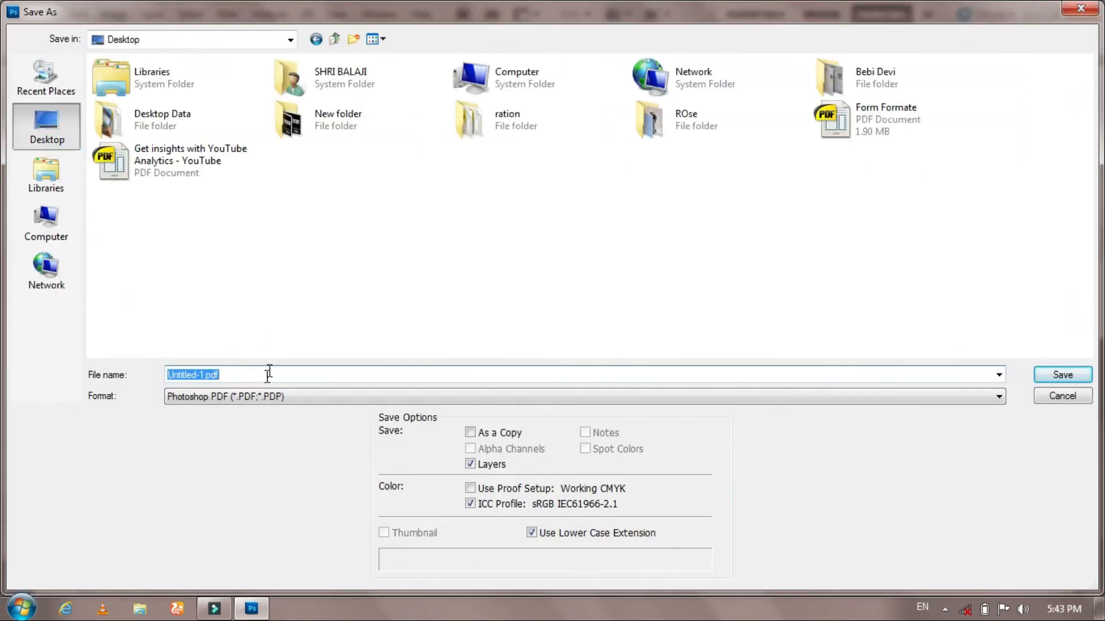
pyautogui.write('J')
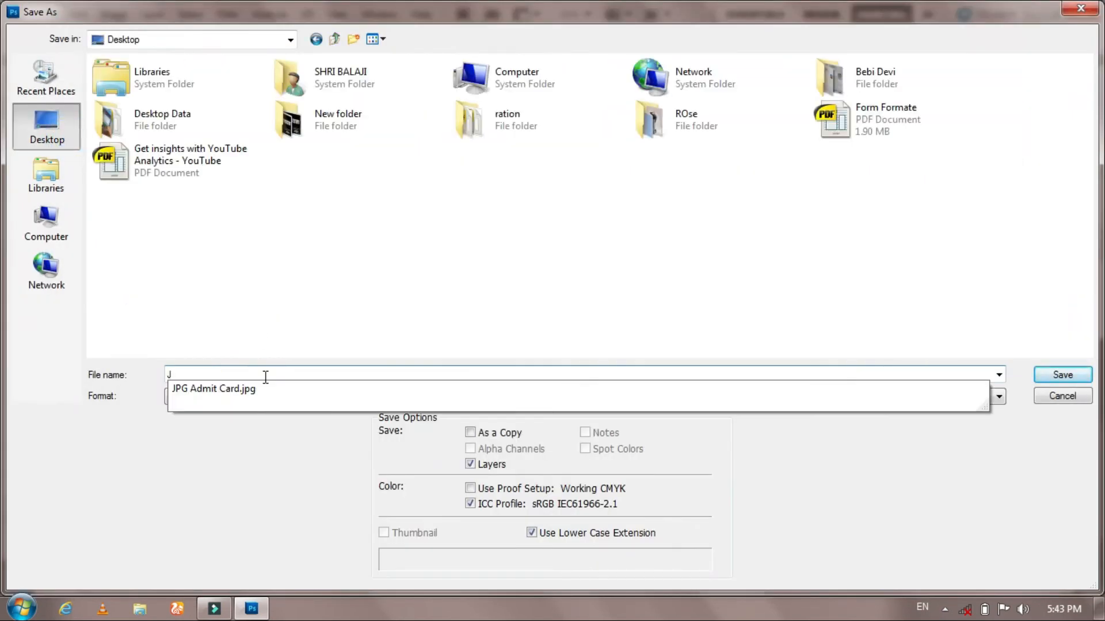
pyautogui.press('BackSpace')
pyautogui.write('Folded Page')
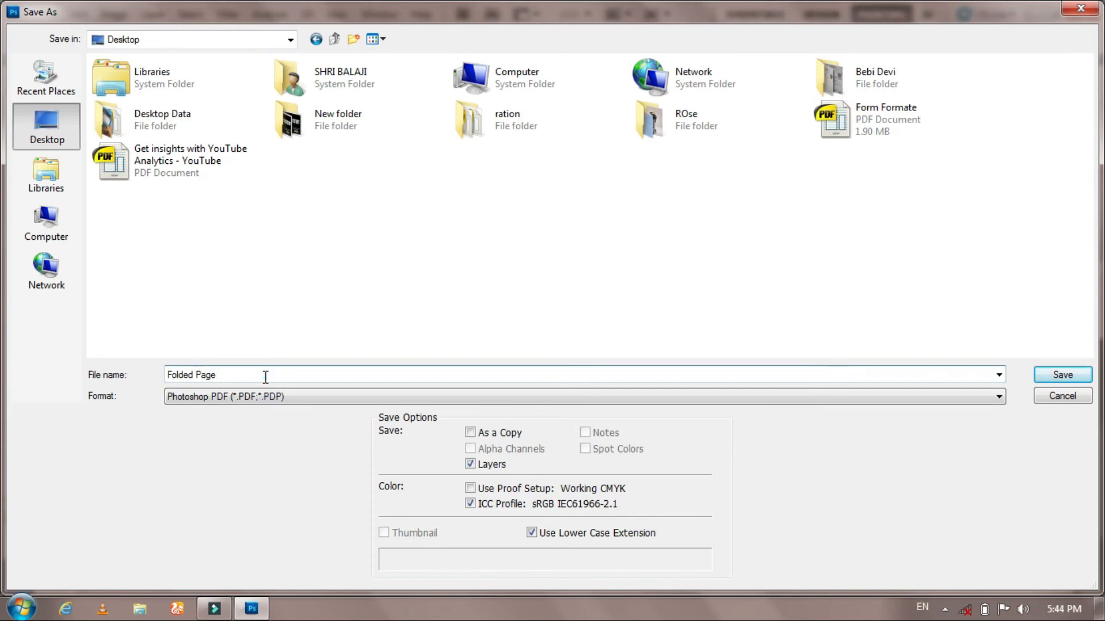
pyautogui.click(263, 397)
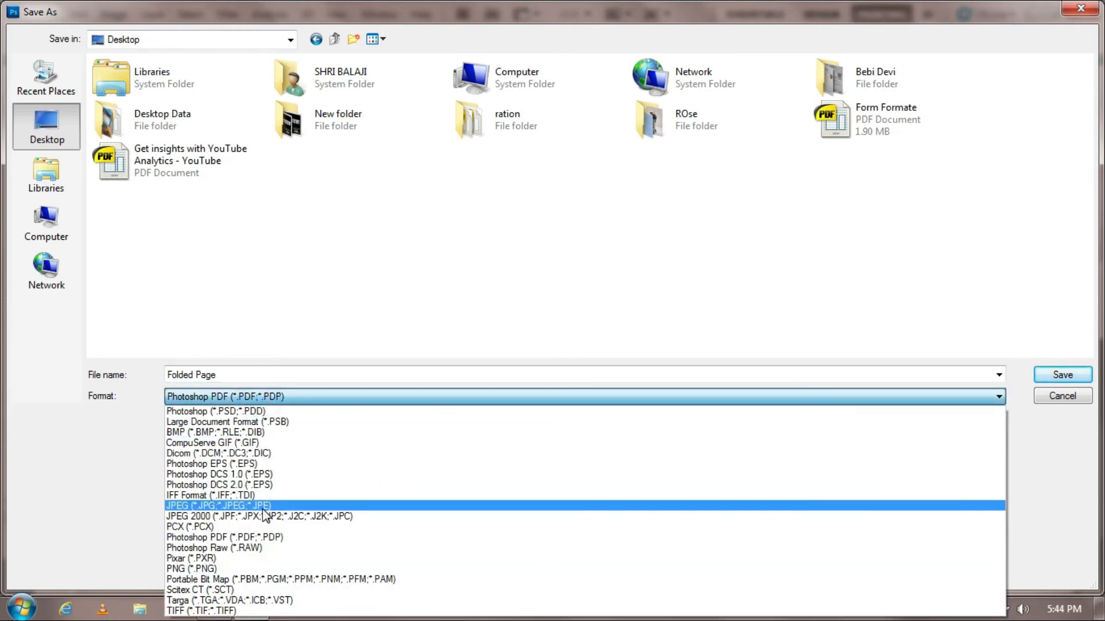
pyautogui.click(269, 570)
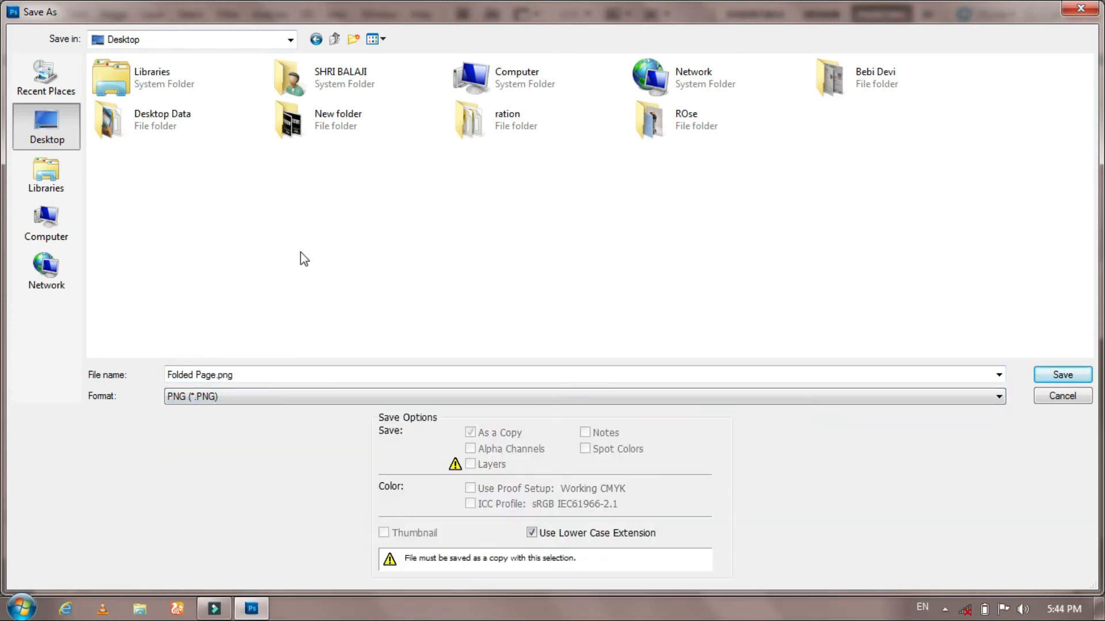
pyautogui.click(1055, 377)
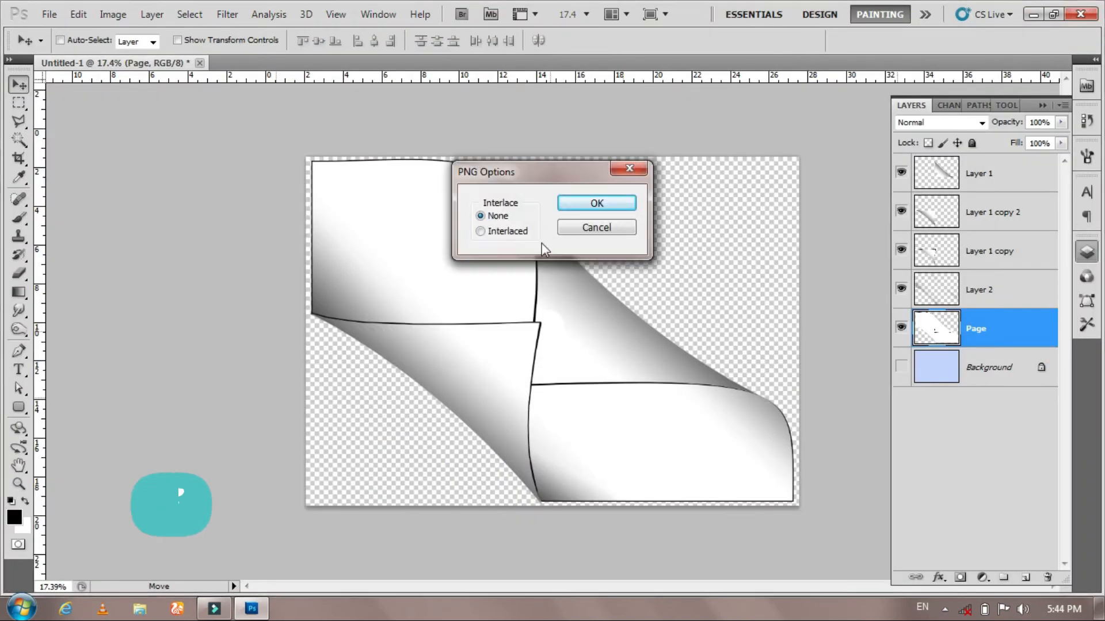
pyautogui.click(571, 202)
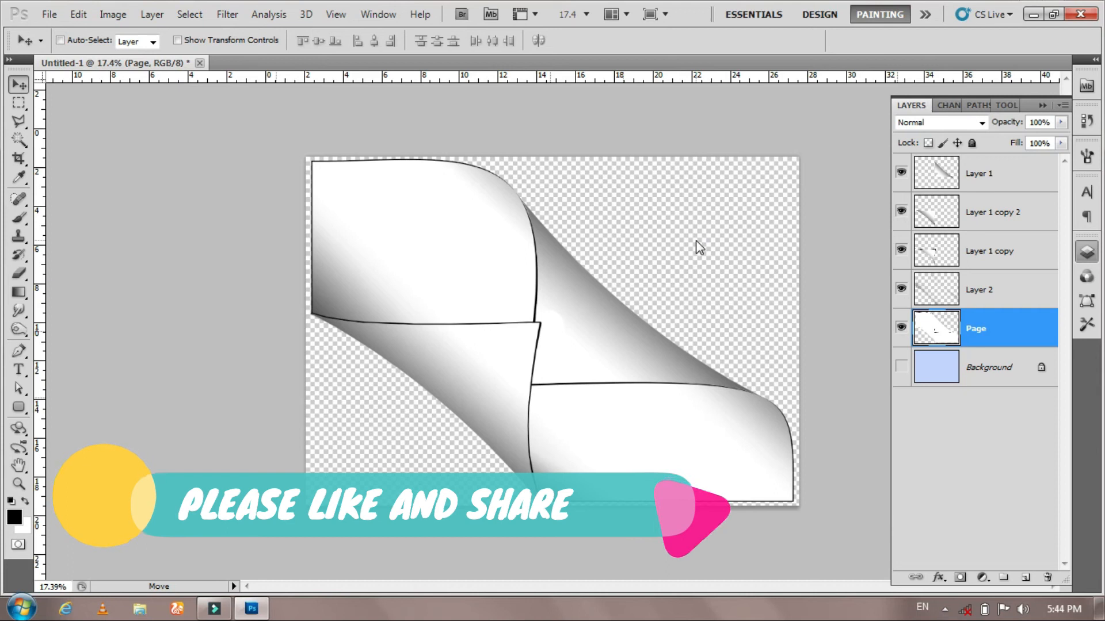
# - Minimize Photoshop and open the Folded Page image from the desktop in Windows Photo Viewer
pyautogui.click(1030, 15)
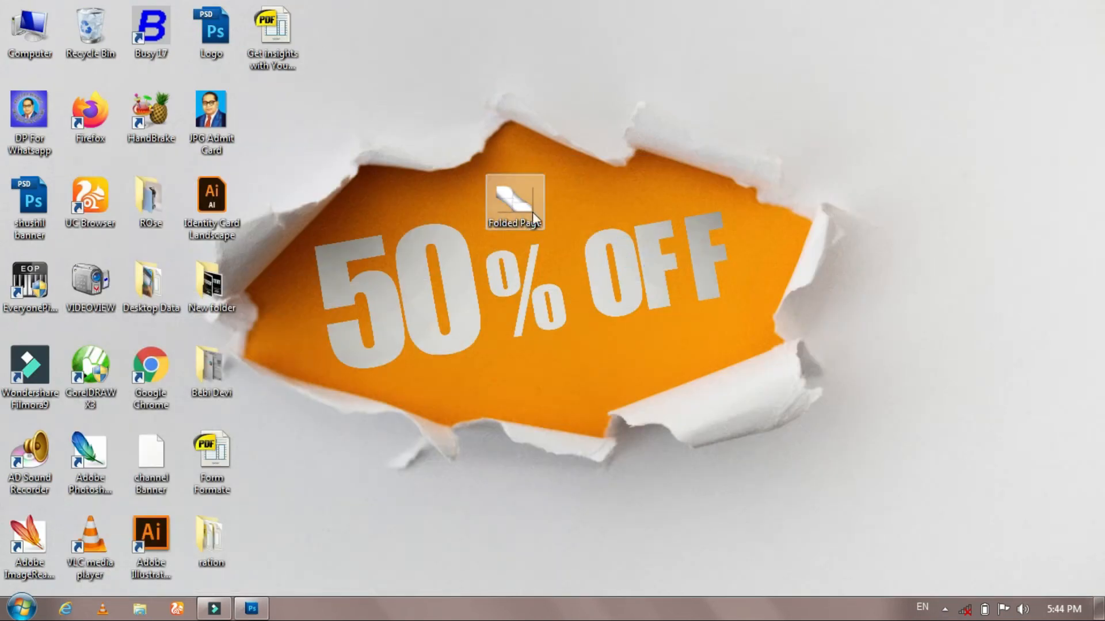
pyautogui.rightClick(522, 200)
pyautogui.click(614, 177)
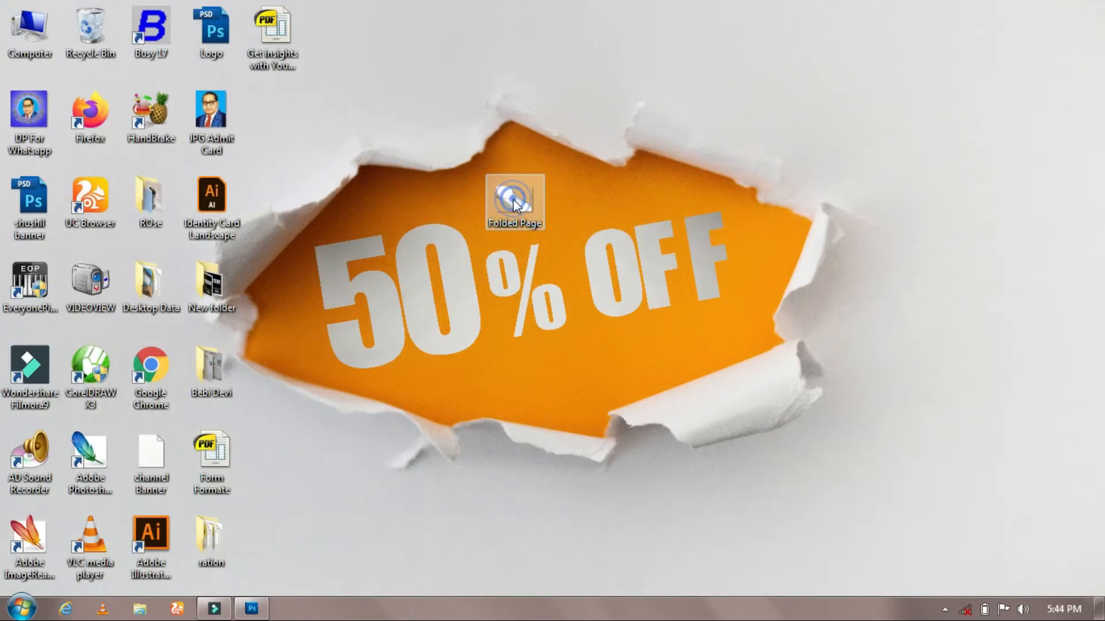
# - View the saved Folded Page image in the photo viewer, close it and return to Photoshop
pyautogui.doubleClick(503, 196)
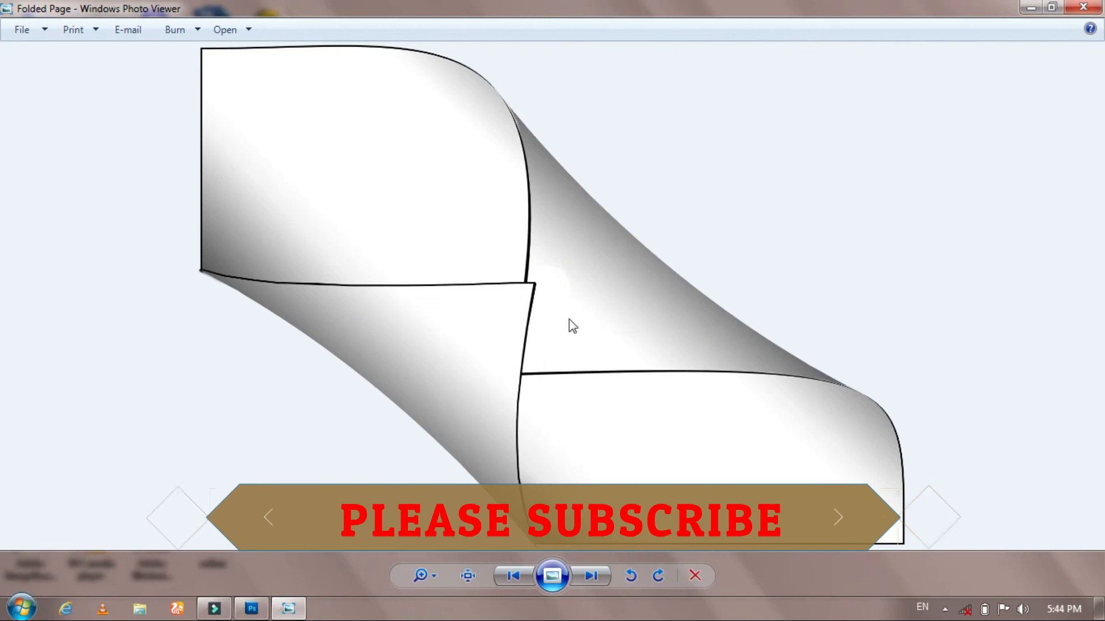
pyautogui.doubleClick(4, 7)
pyautogui.click(251, 616)
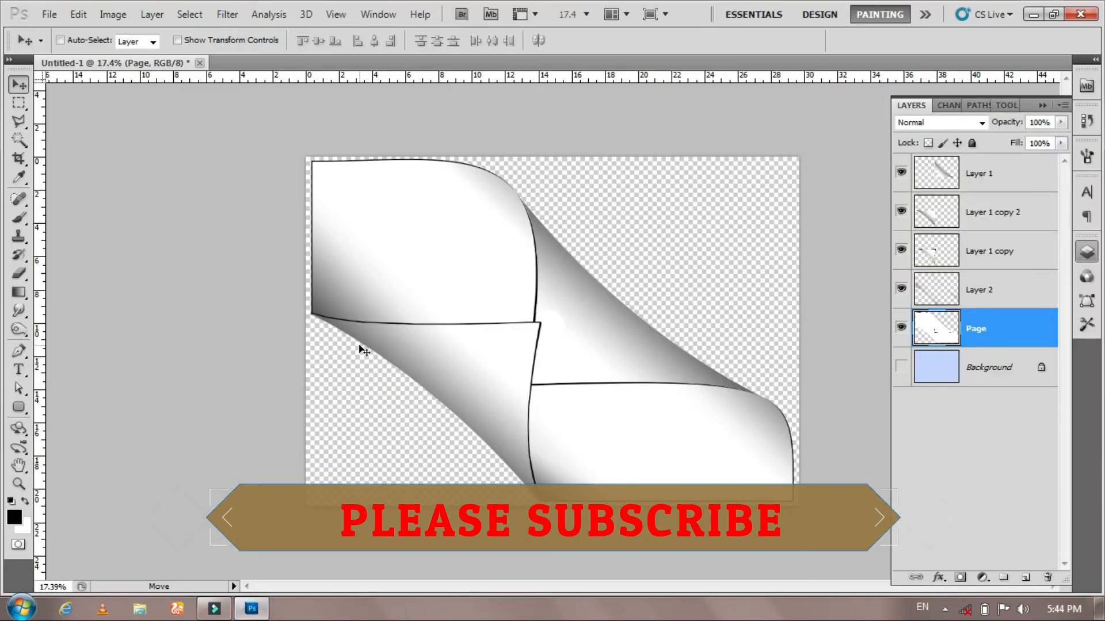
# - Open the landscape-photography-of-lake-1718345 image from the Downloads folder
pyautogui.hotkey('ctrl', 'o')
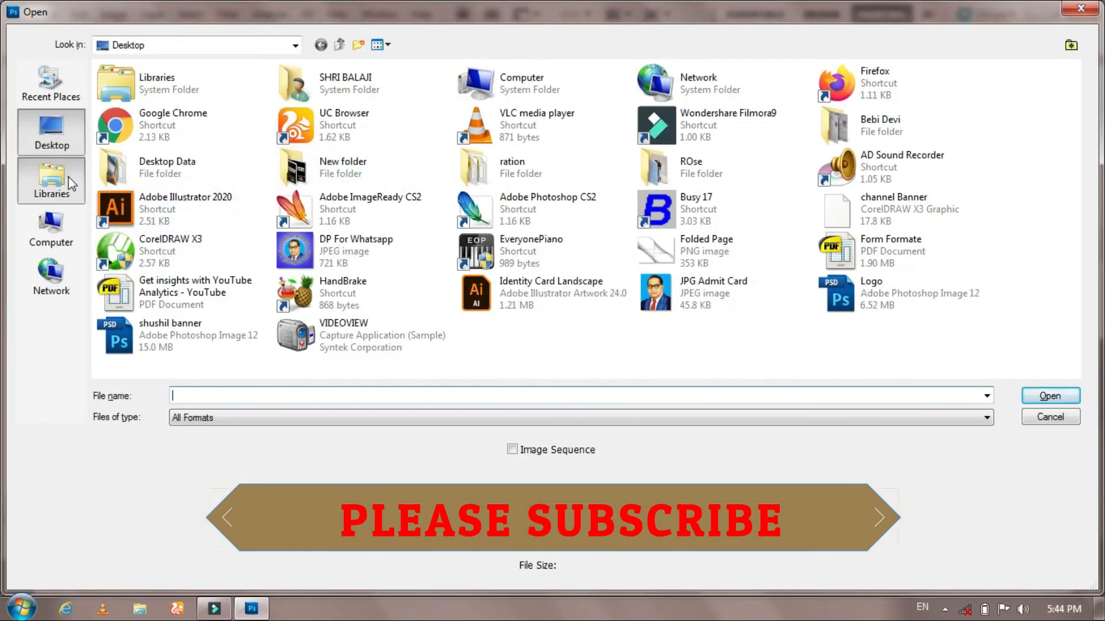
pyautogui.click(51, 131)
pyautogui.doubleClick(352, 75)
pyautogui.doubleClick(391, 90)
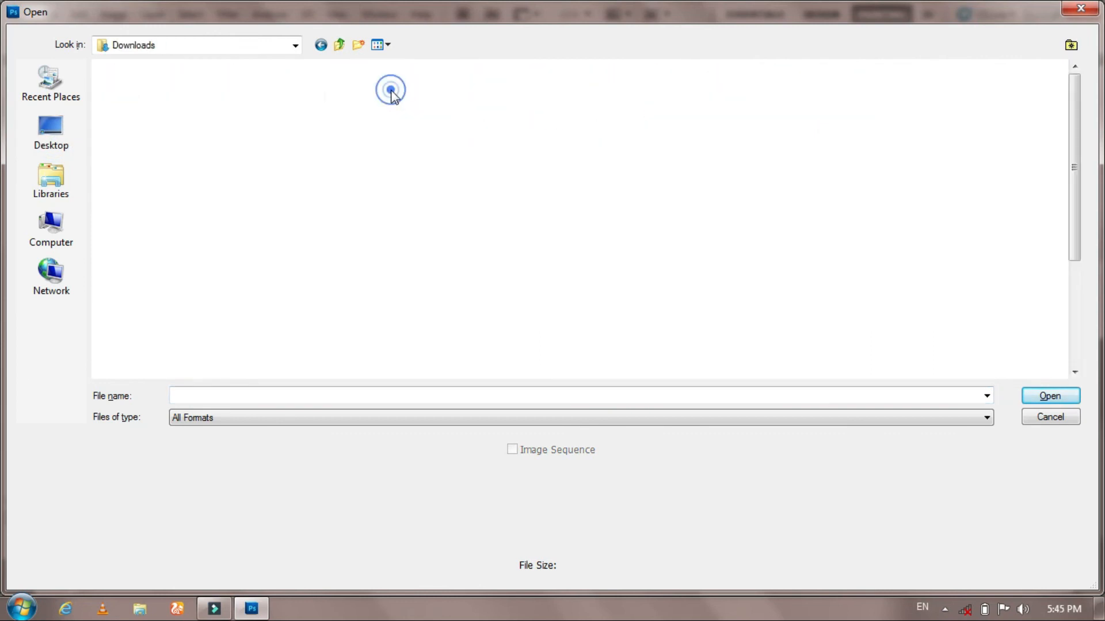
pyautogui.click(307, 311)
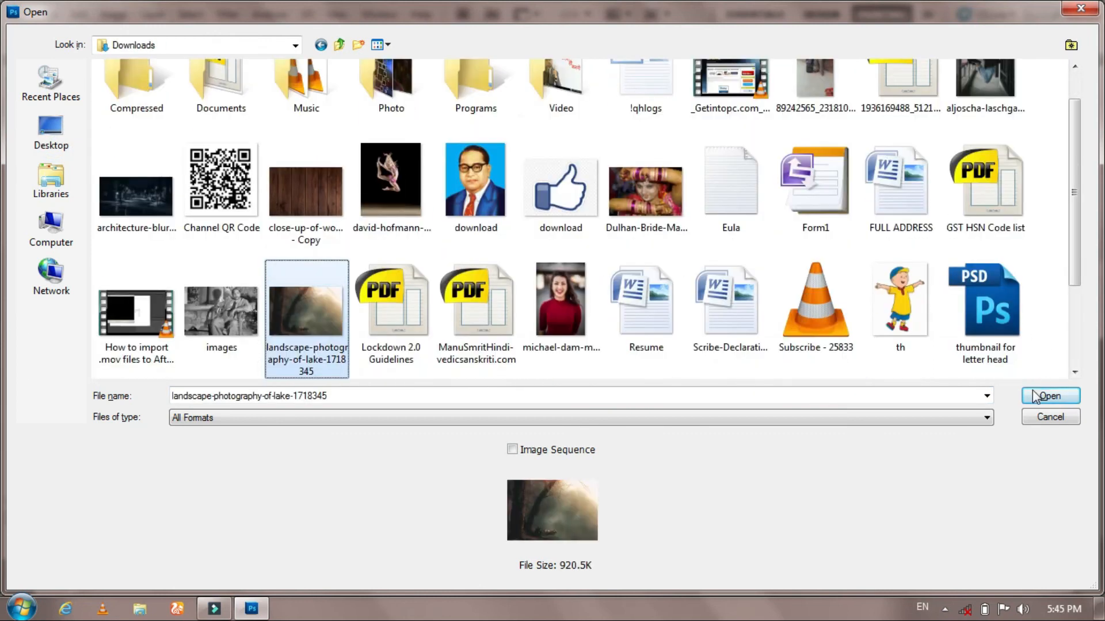
pyautogui.click(1049, 396)
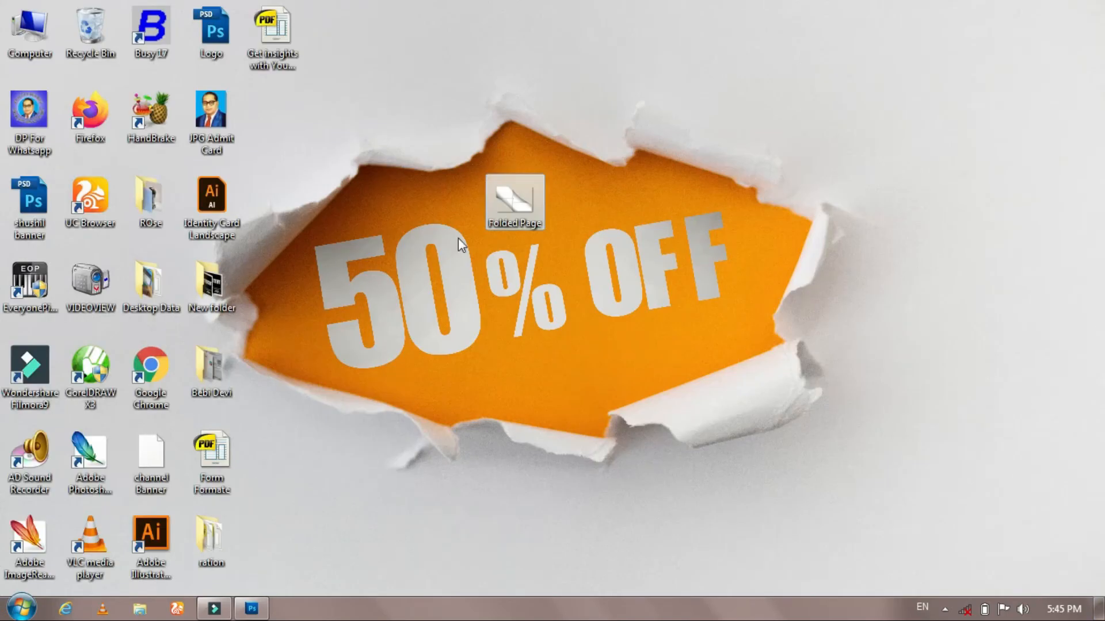
# - Place the Folded Page image onto the lake photo and scale it up to about 244% with Free Transform
pyautogui.moveTo(512, 205); pyautogui.dragTo(581, 277)
pyautogui.press('Return')
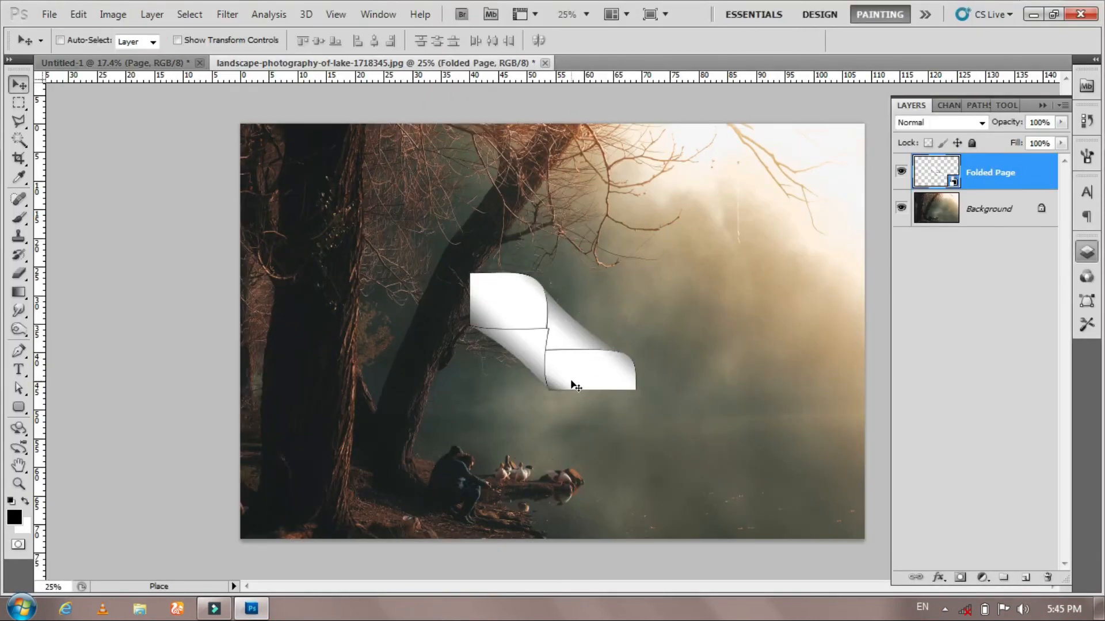
pyautogui.hotkey('ctrl', 't')
pyautogui.moveTo(636, 390); pyautogui.dragTo(757, 487)
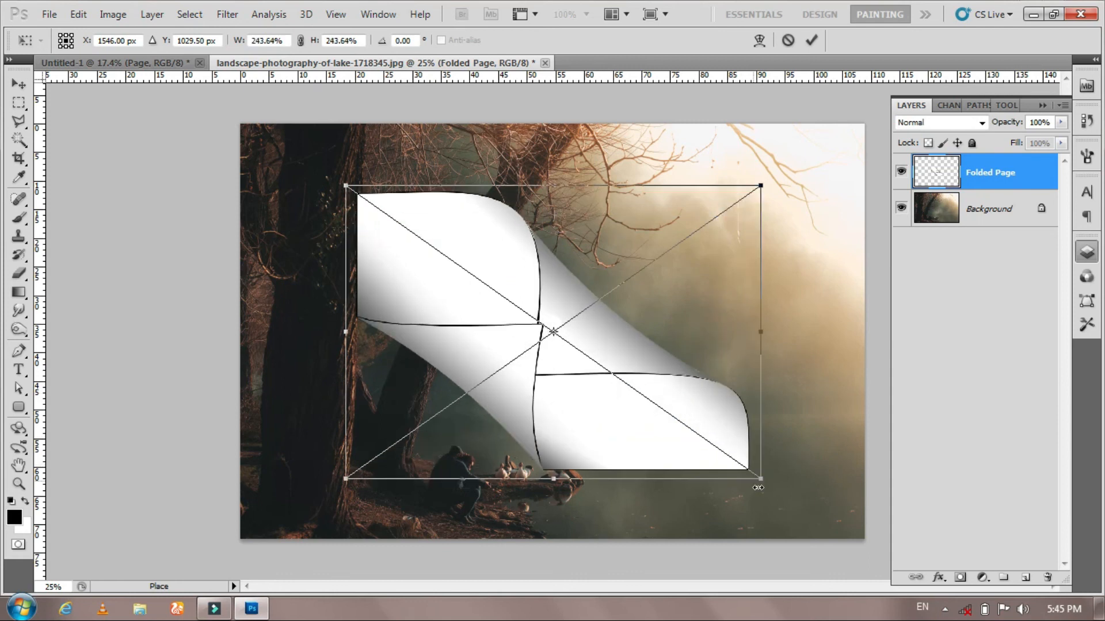
pyautogui.press('Return')
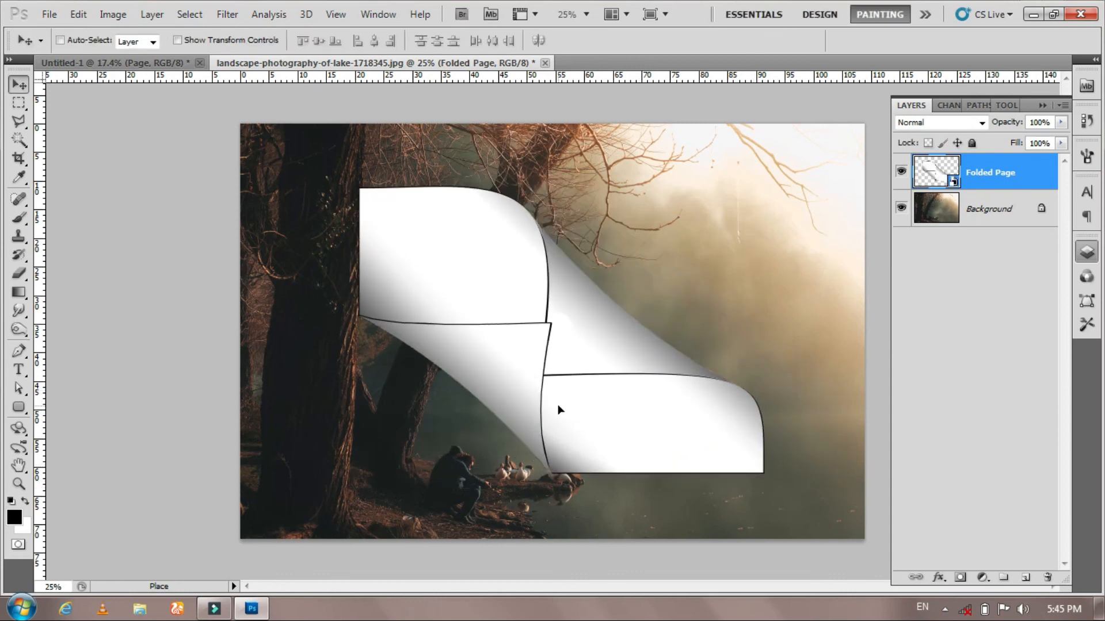